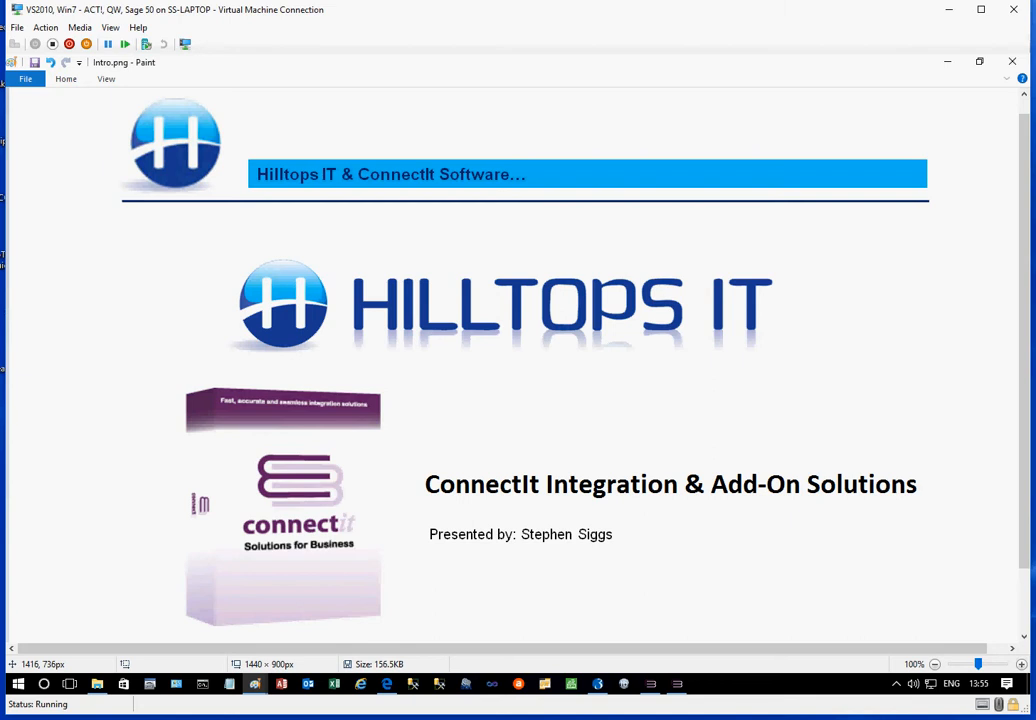
Switch from the intro image to Salesforce in the browser and display the All Products view
left_click(1012, 61)
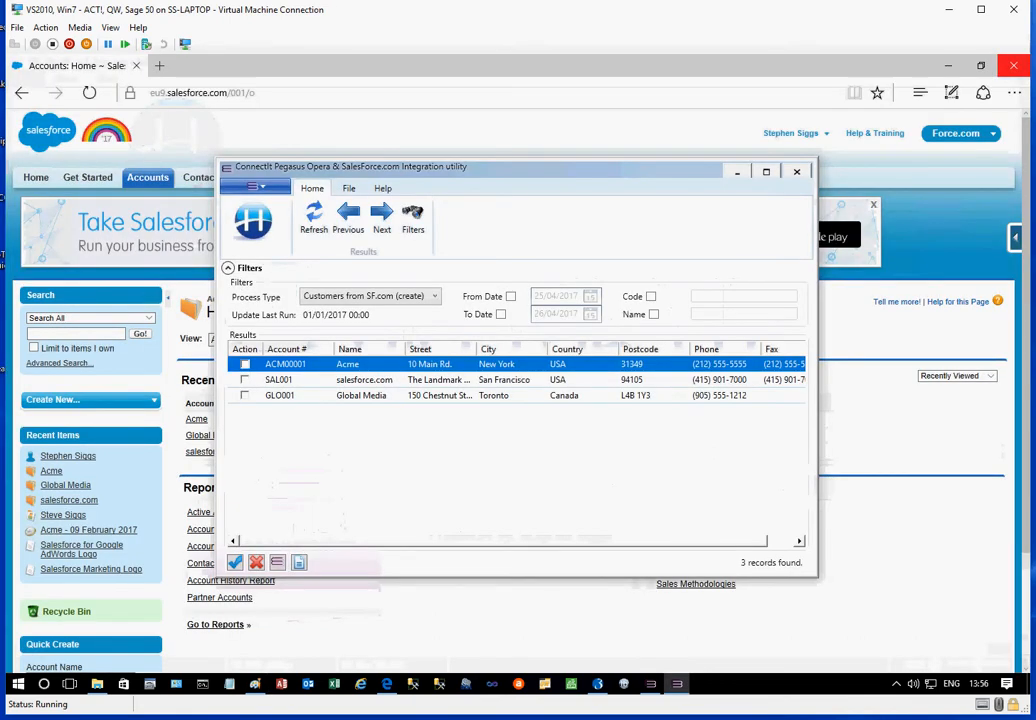
left_click(629, 69)
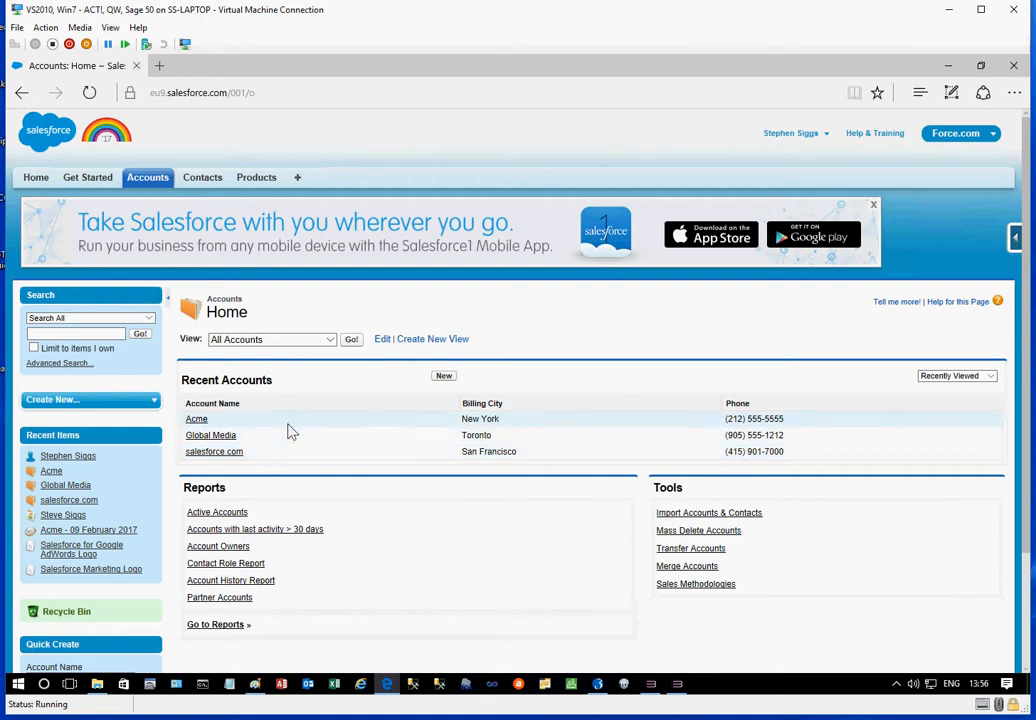
left_click(257, 179)
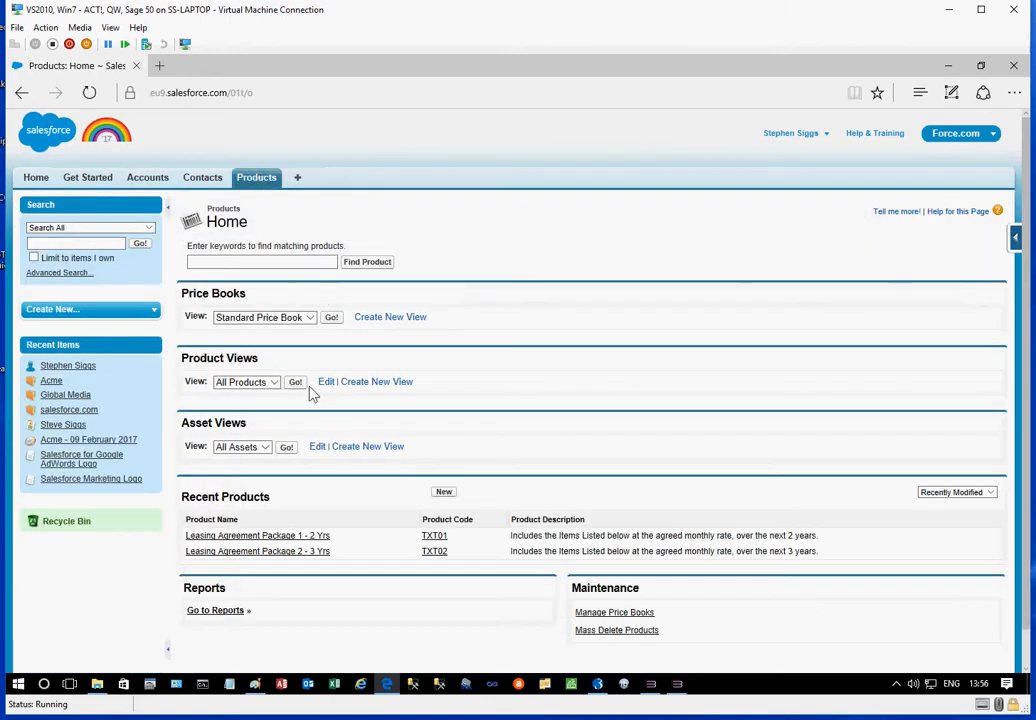
left_click(296, 383)
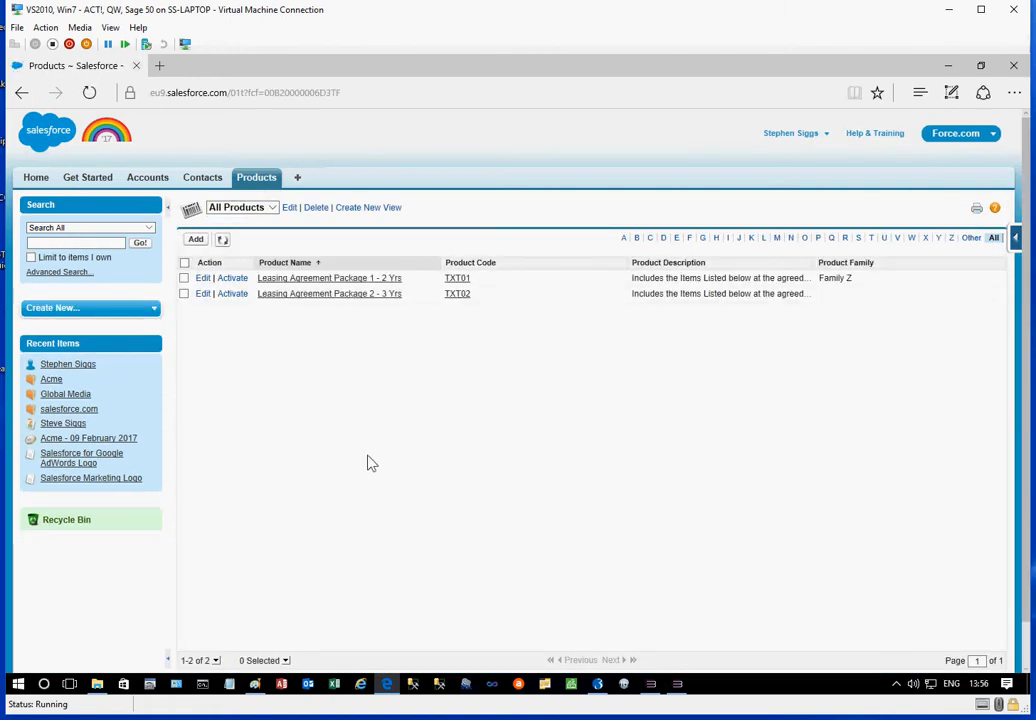
Switch to Pegasus Opera 3 and view the list of customer accounts in Sales Processing, closing it when done
left_click(597, 686)
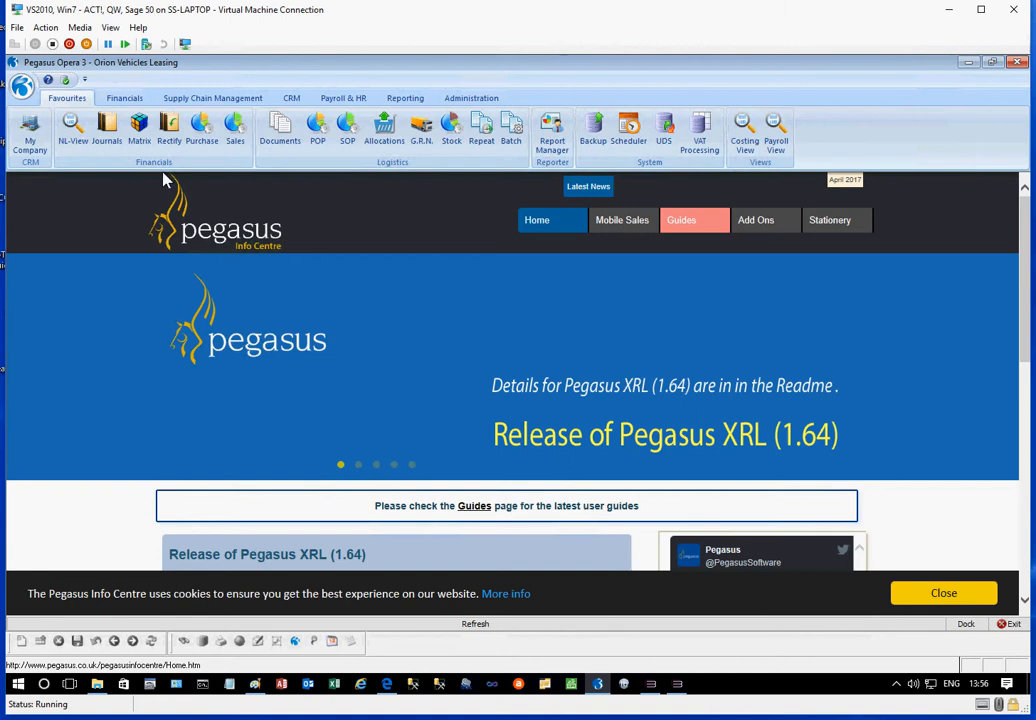
left_click(236, 141)
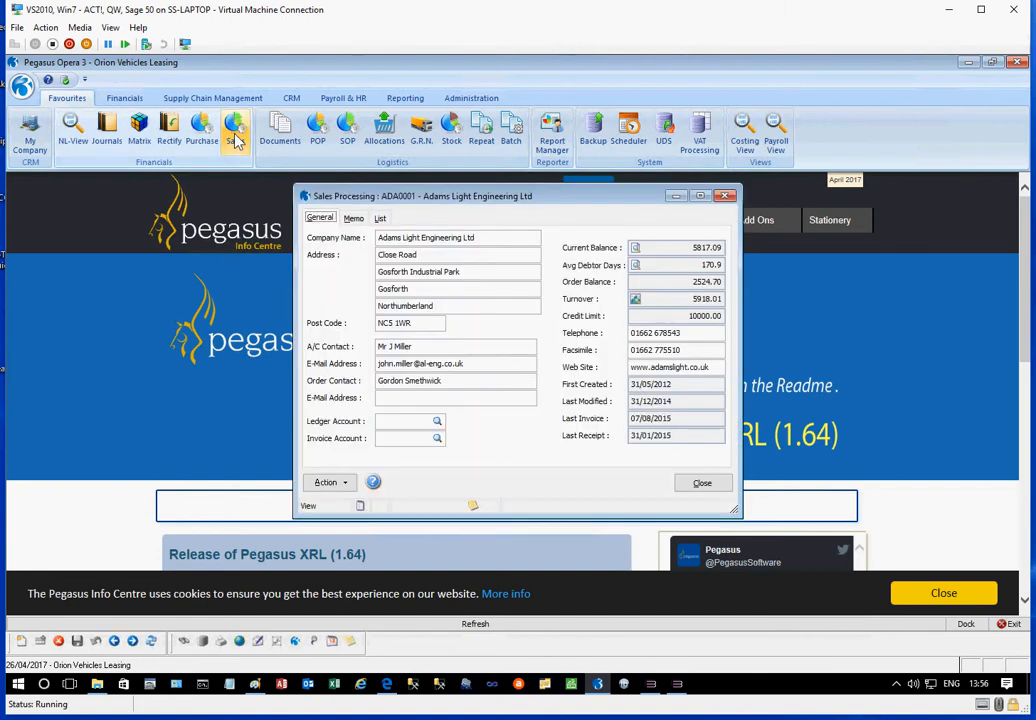
left_click(382, 219)
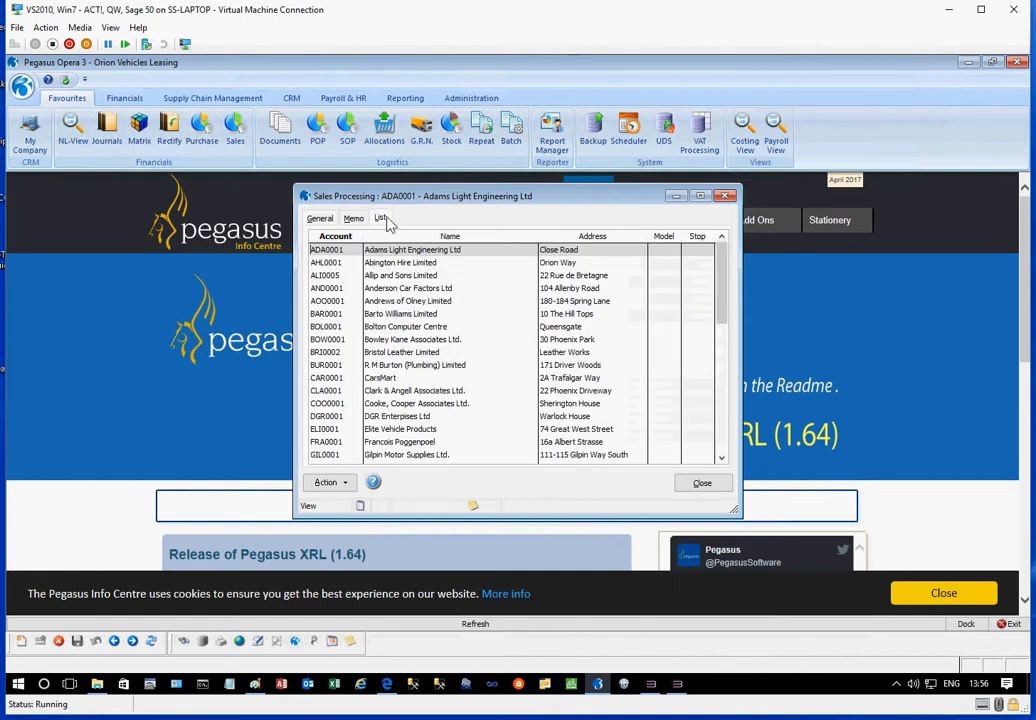
left_click(726, 196)
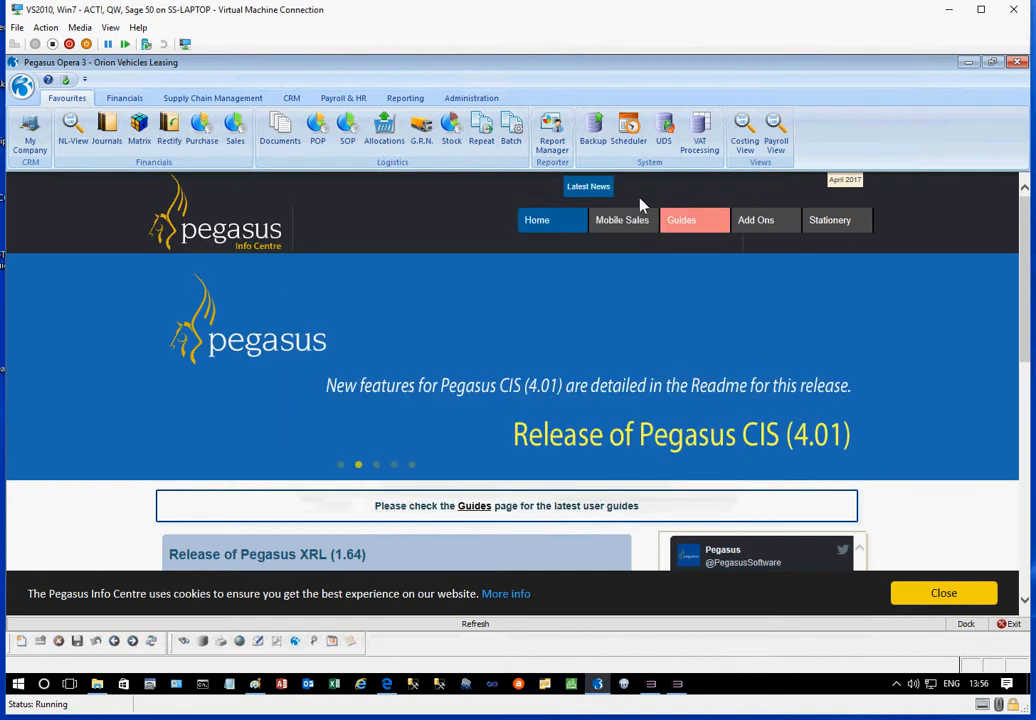
View the list of stock items in Stock Processing and close the form
left_click(452, 140)
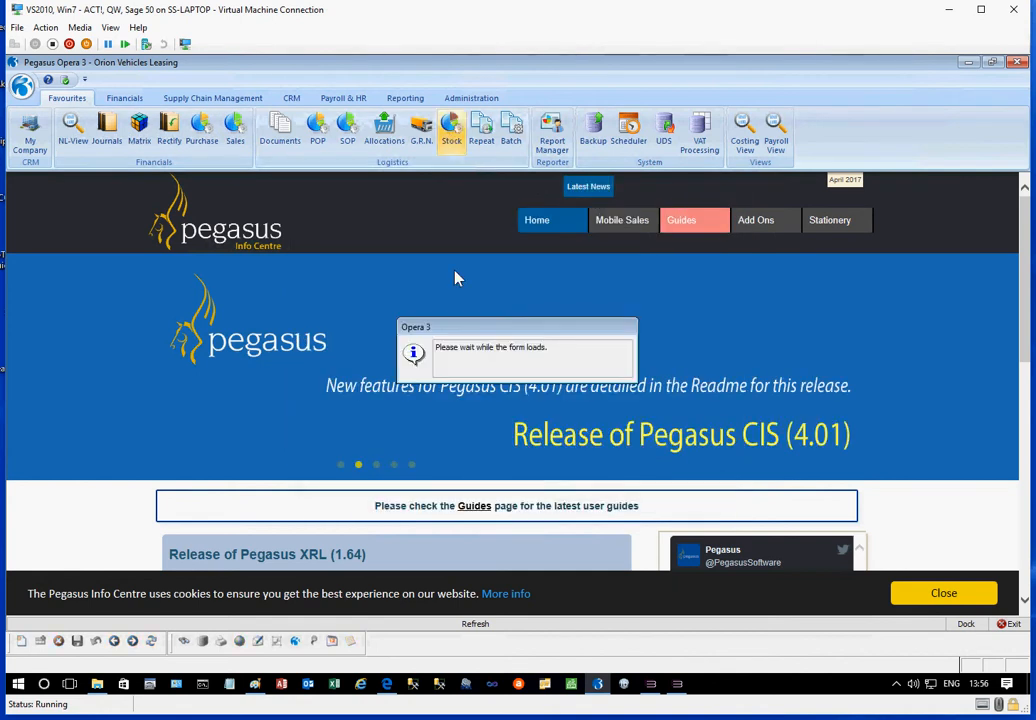
left_click(459, 203)
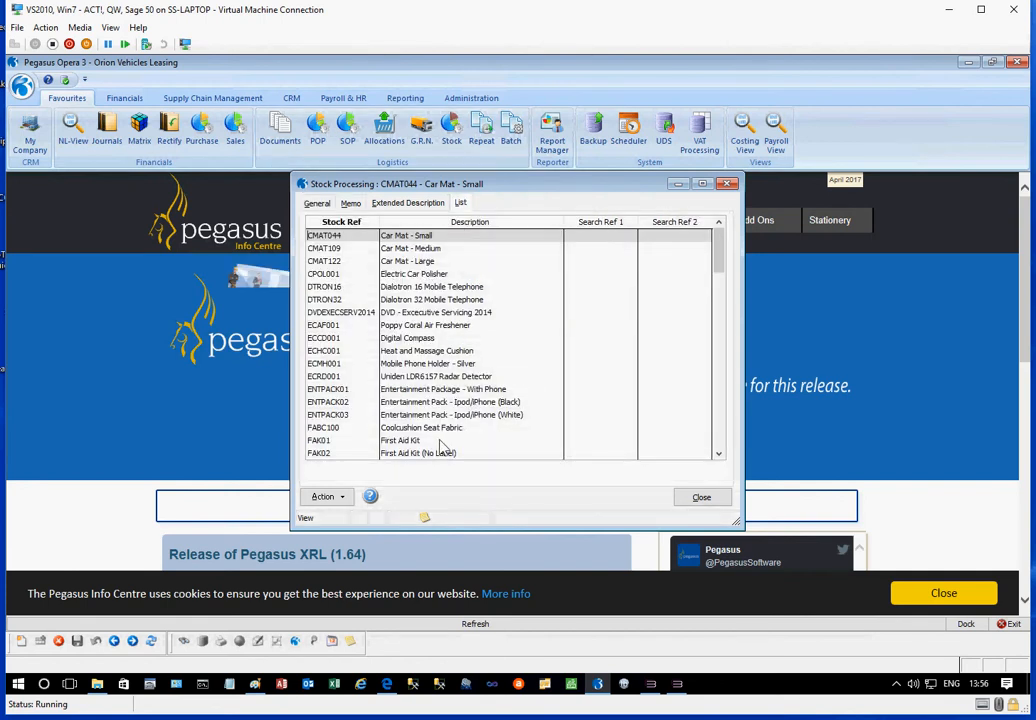
left_click(698, 497)
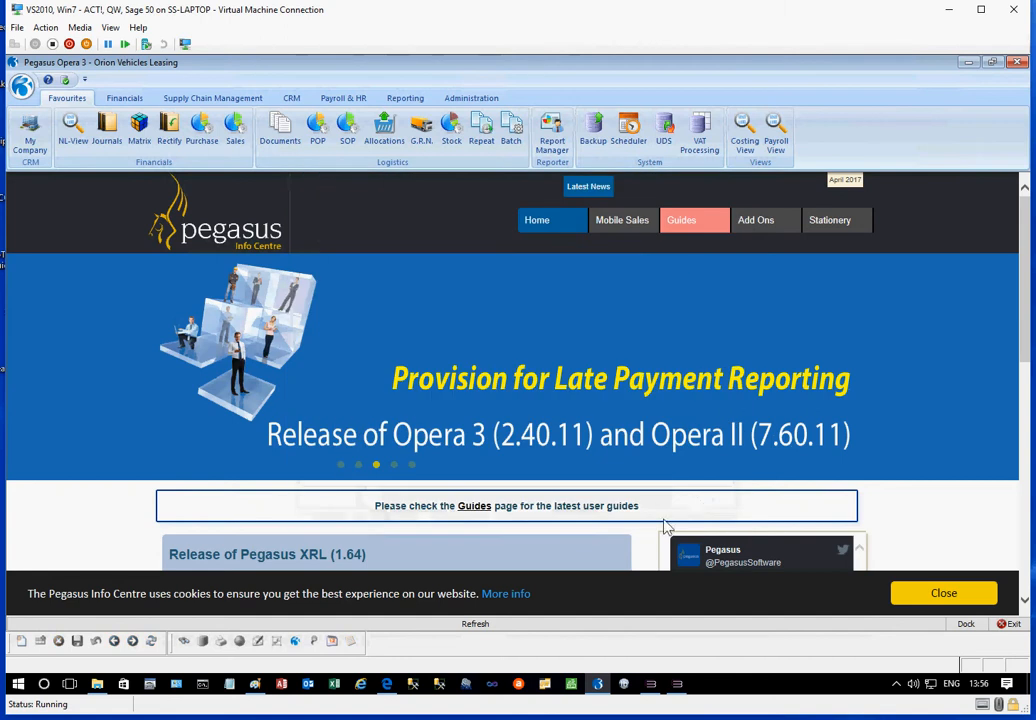
Switch to the ConnectIt integration utility, review the available process types and refresh the Customers from SF.com (create) results
left_click(677, 684)
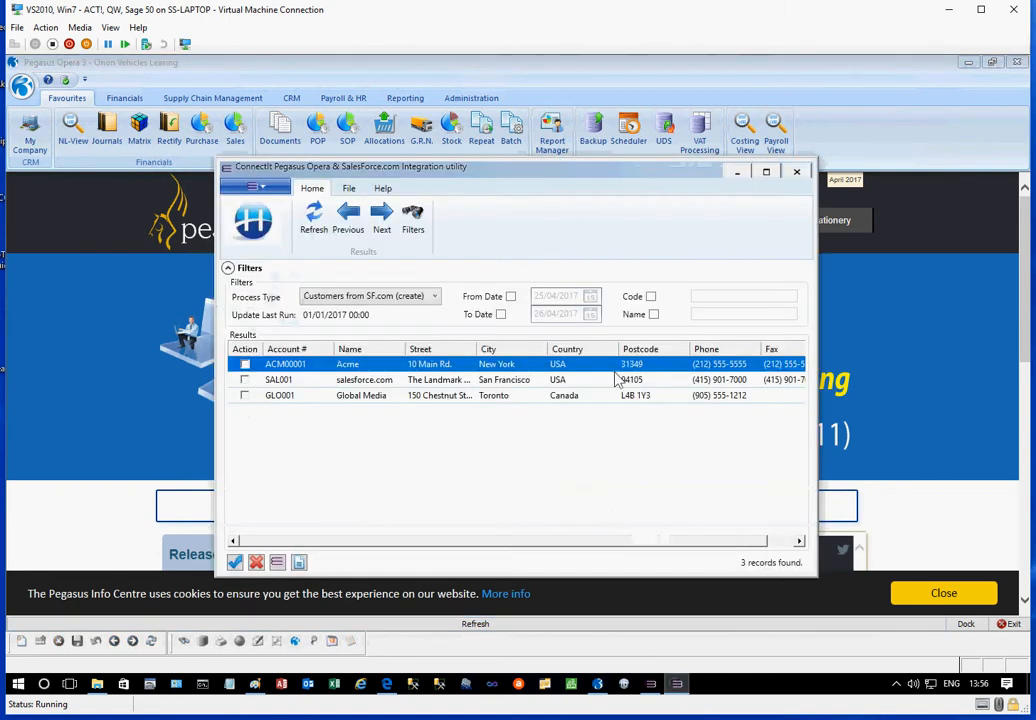
left_click(436, 298)
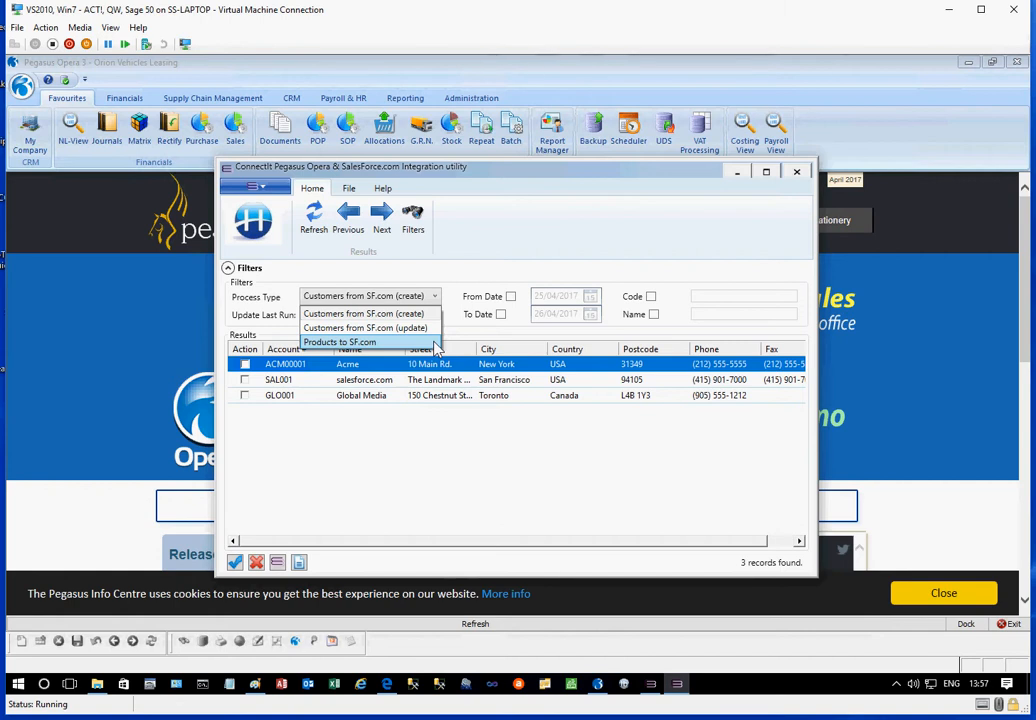
left_click(444, 445)
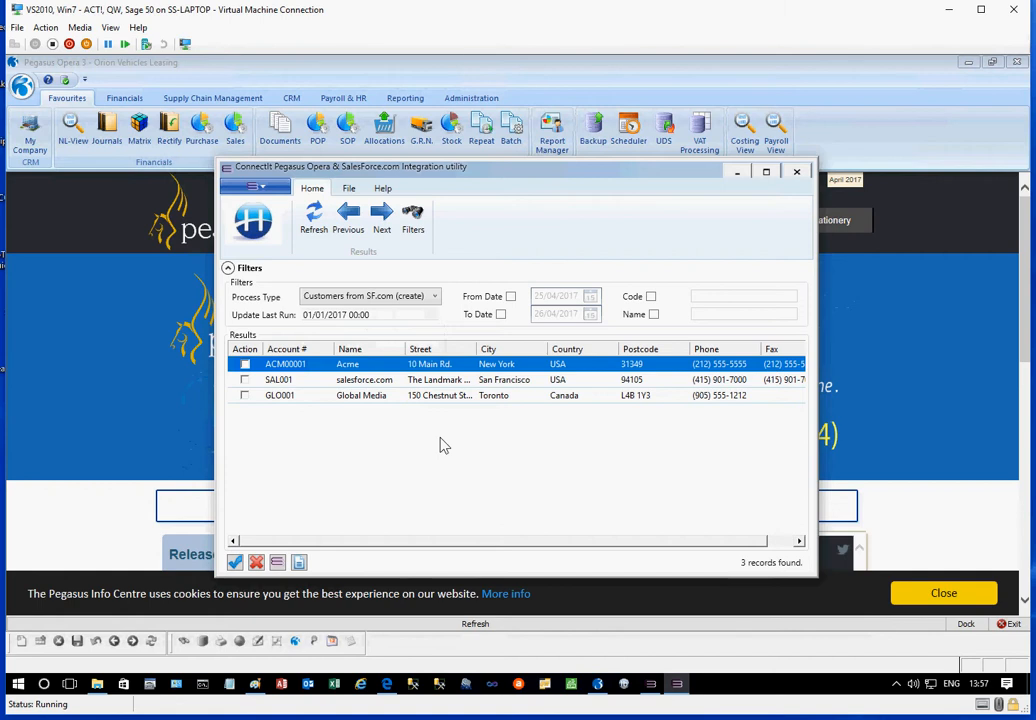
left_click(314, 226)
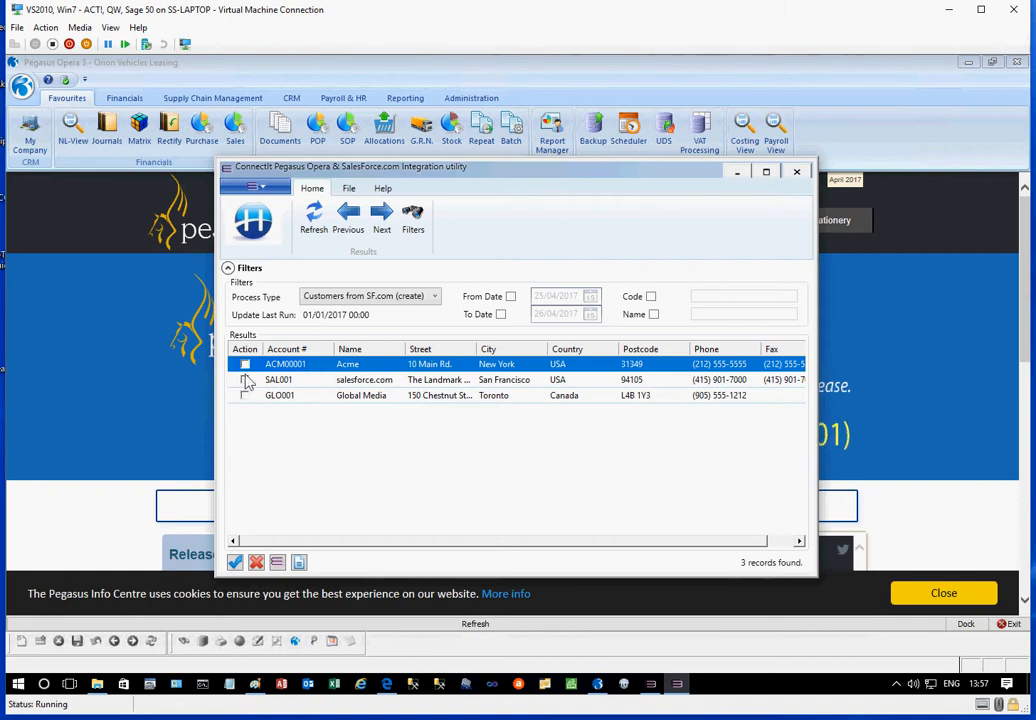
Mark only the Acme record for action and create that customer in Pegasus Opera, confirming the update
left_click(235, 563)
left_click(244, 395)
left_click(244, 380)
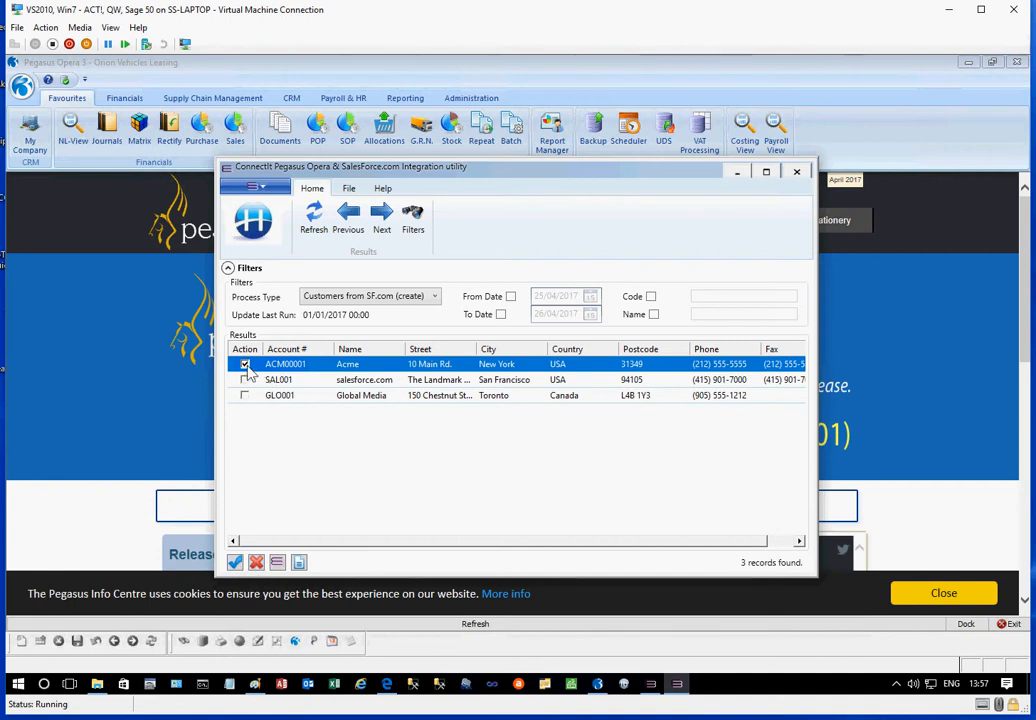
left_click(277, 563)
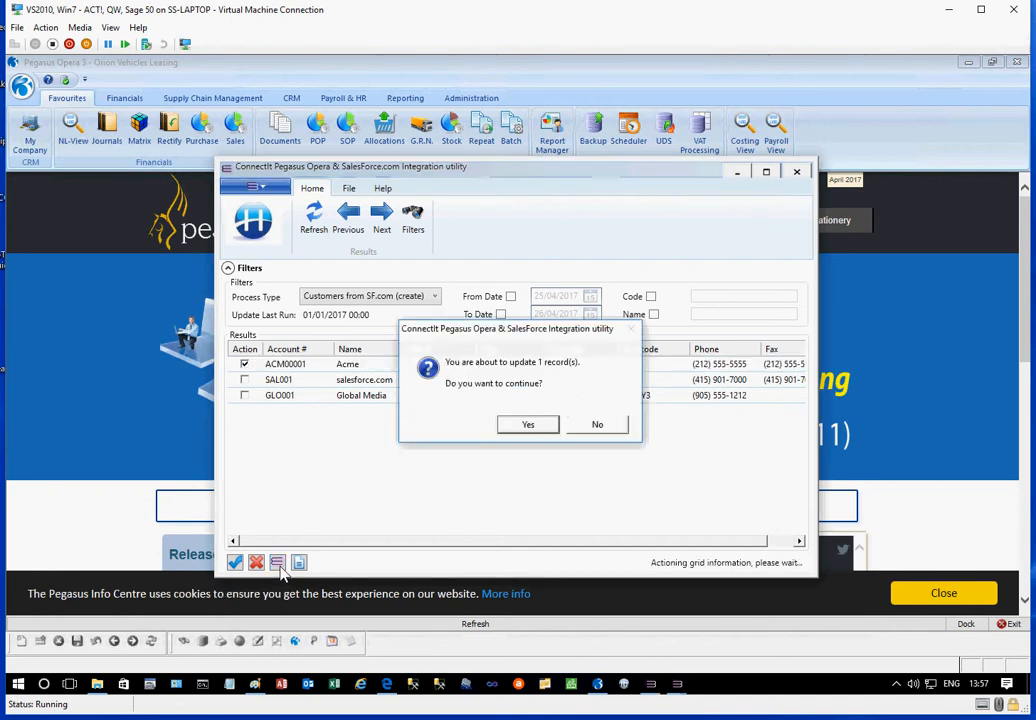
left_click(541, 429)
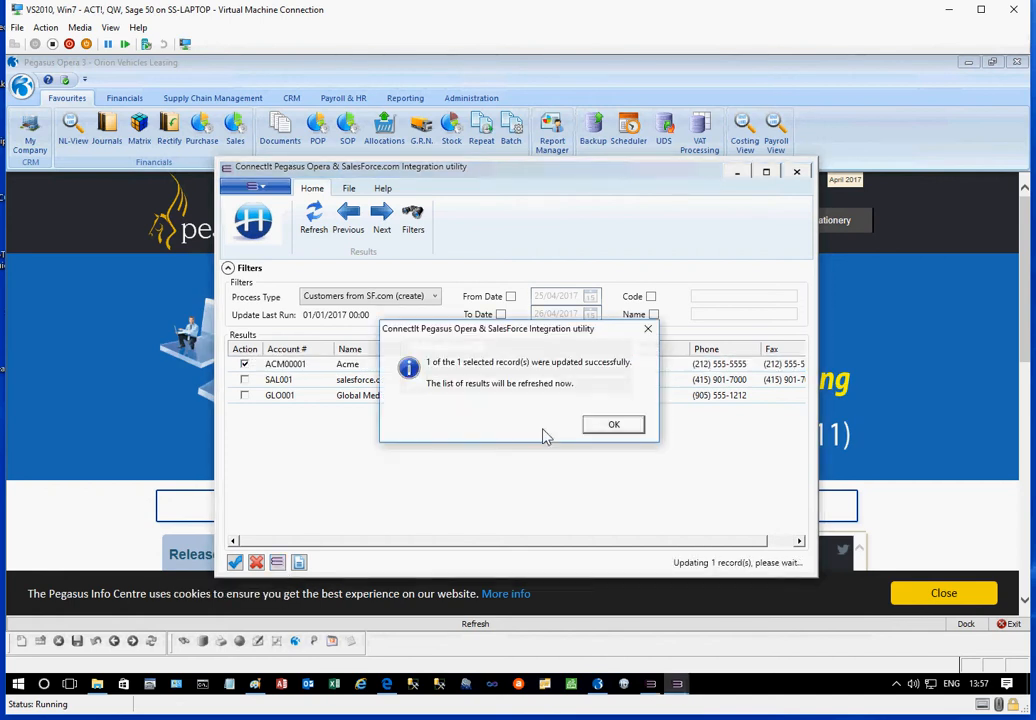
left_click(598, 425)
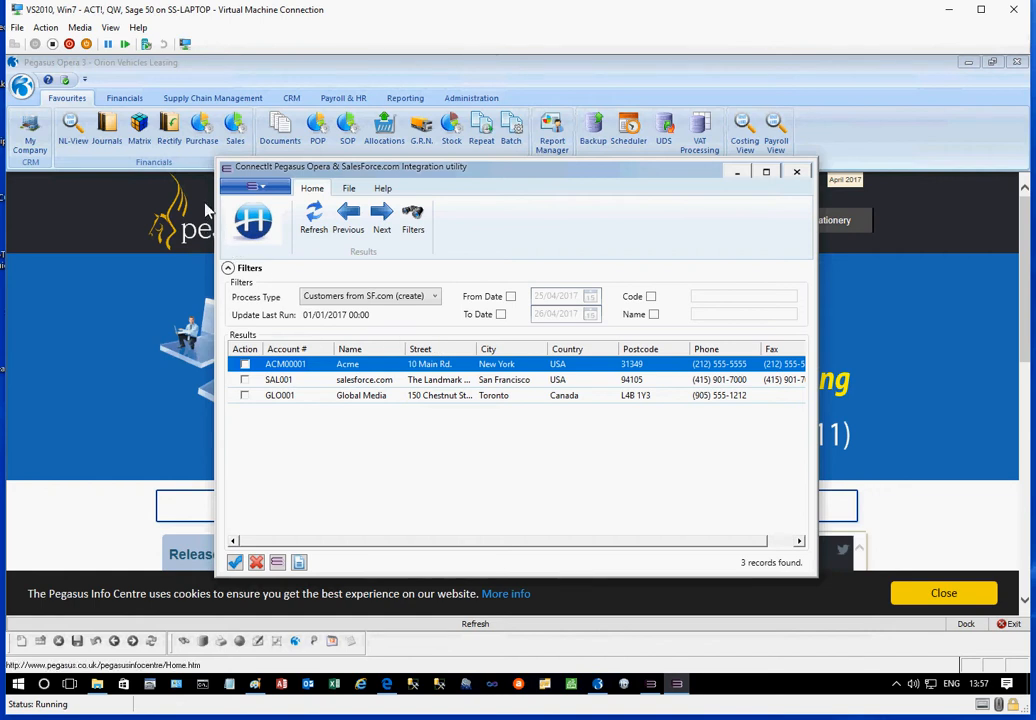
Check the Acme account's details and its entry in the customer list in Opera's Sales Processing
left_click(236, 128)
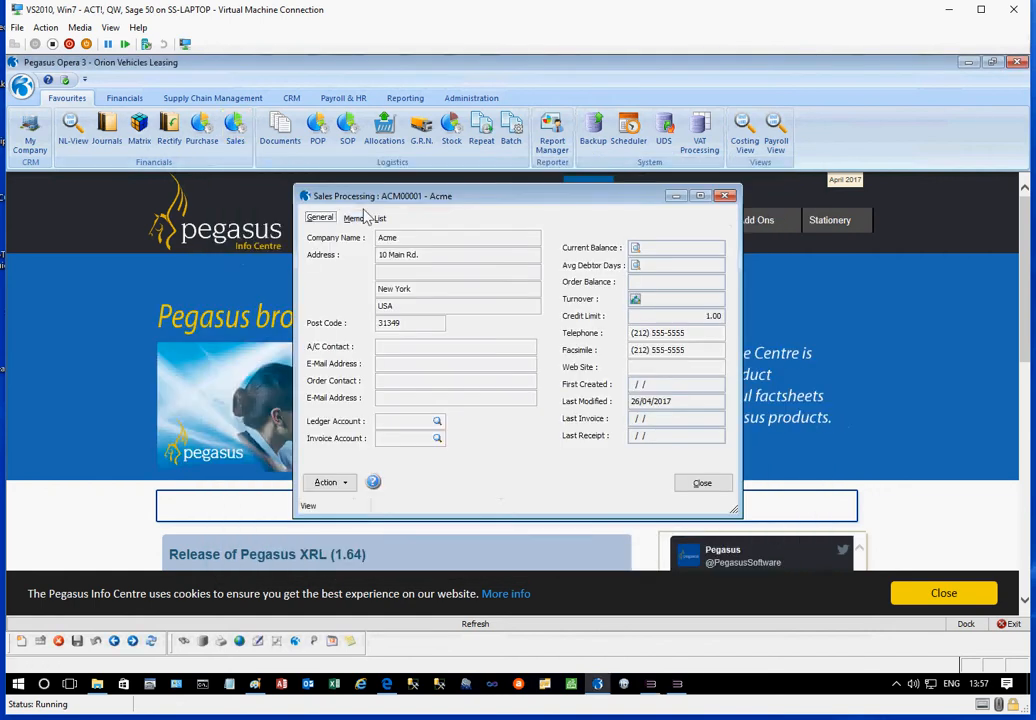
left_click(380, 219)
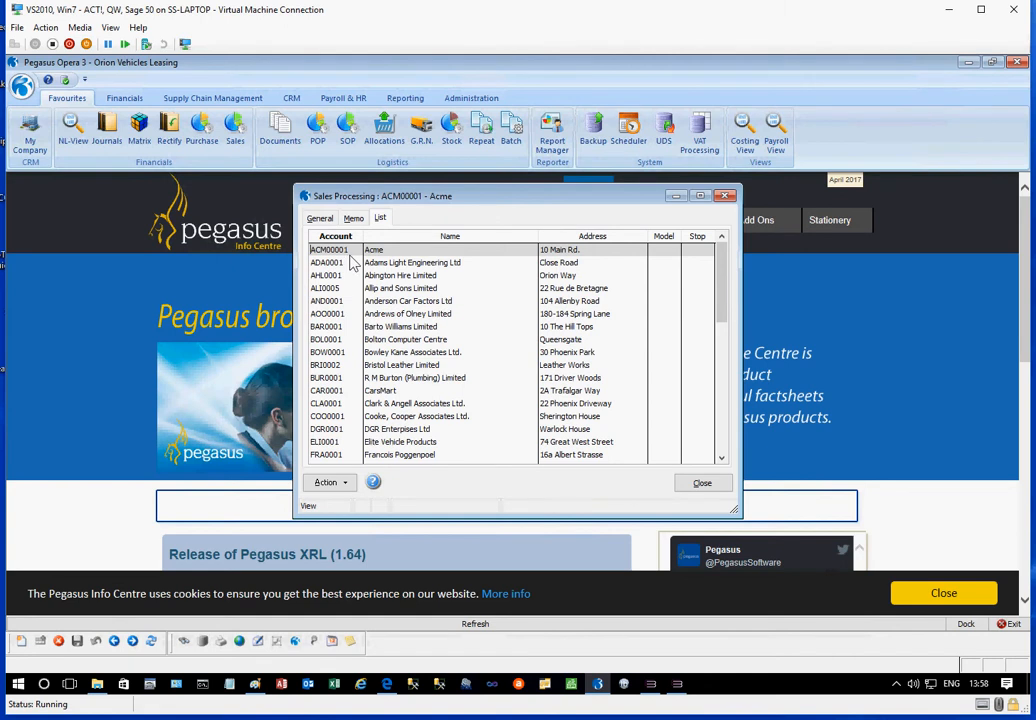
left_click(703, 484)
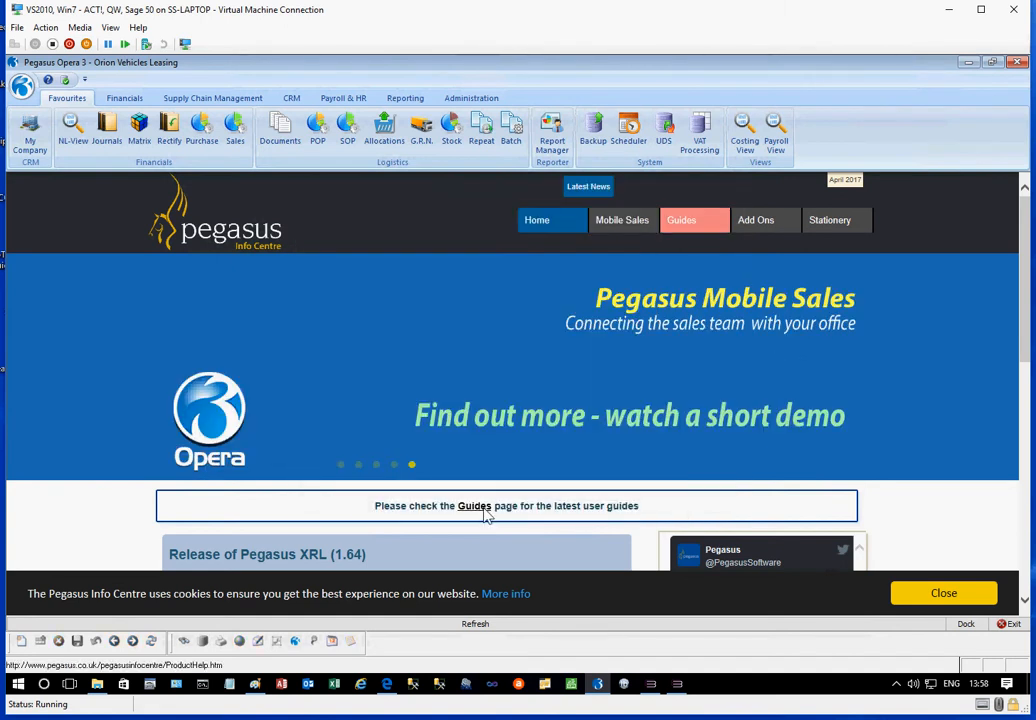
Return to the ConnectIt utility, set the process type to Products to SF.com and refresh the results
left_click(677, 684)
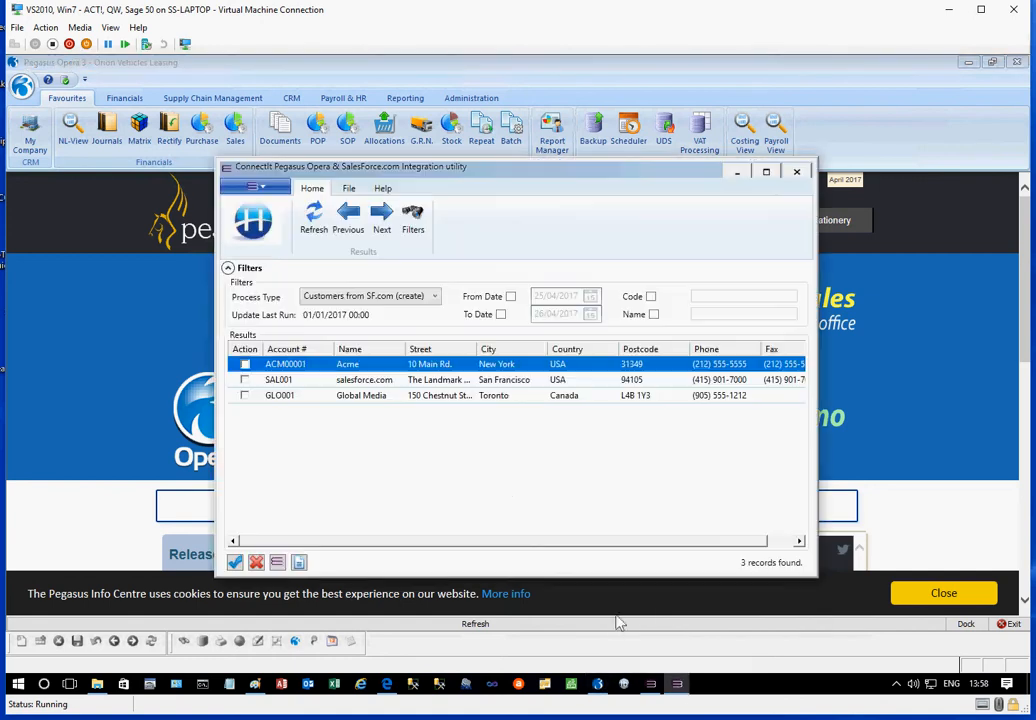
left_click(432, 297)
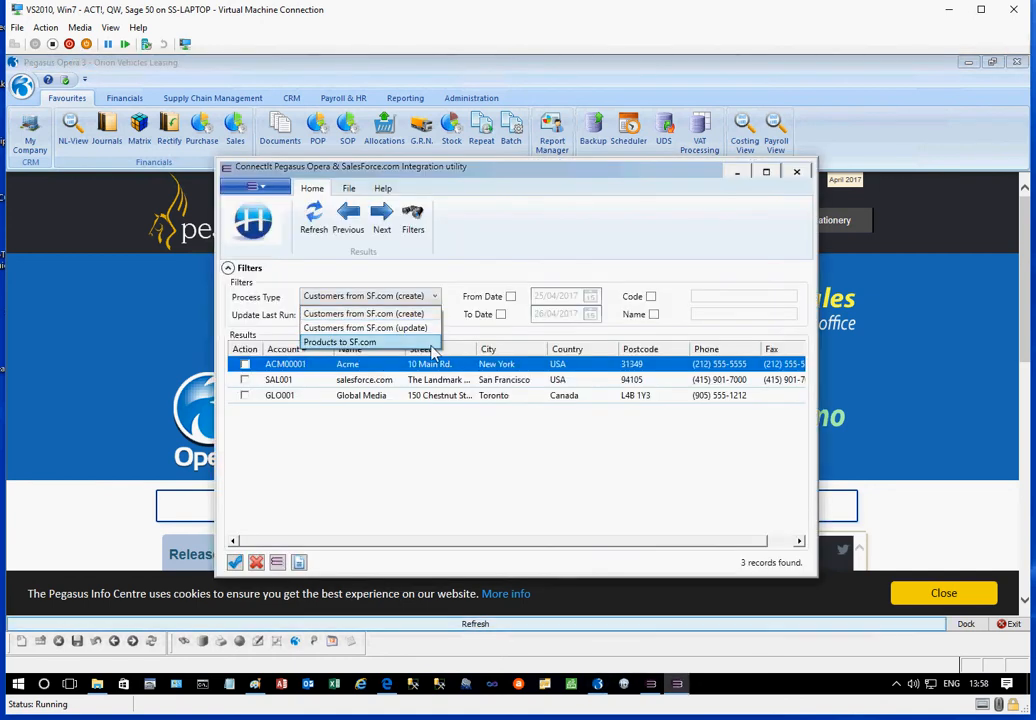
left_click(432, 344)
left_click(313, 222)
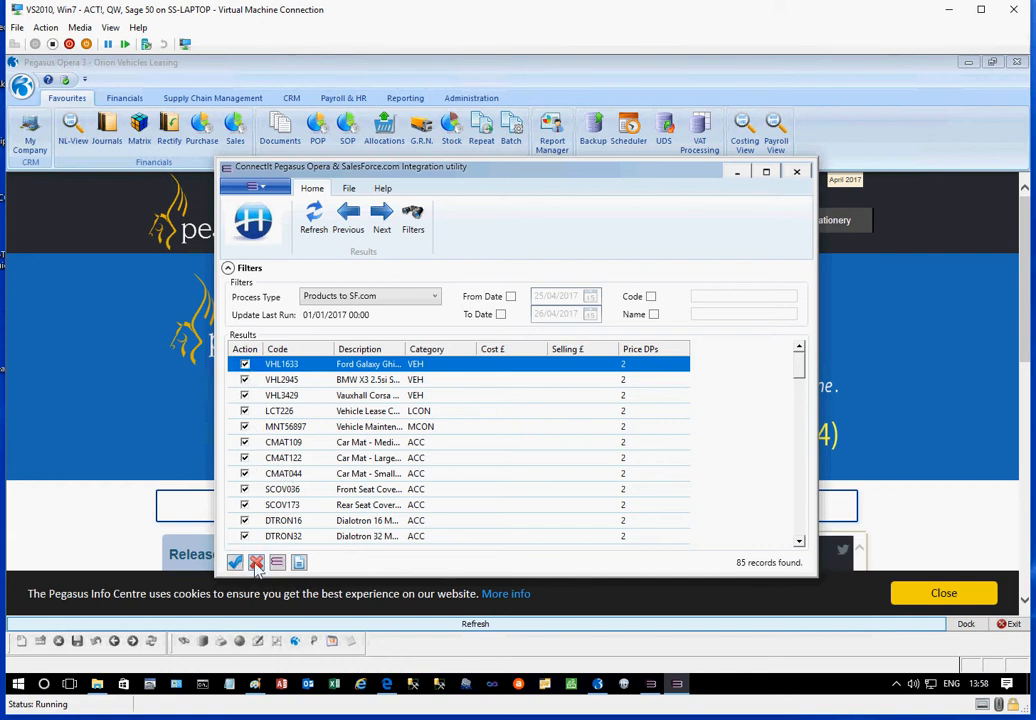
Mark only the Ford Galaxy product VHL1633 for action and send it to Salesforce, confirming the update
left_click(245, 364)
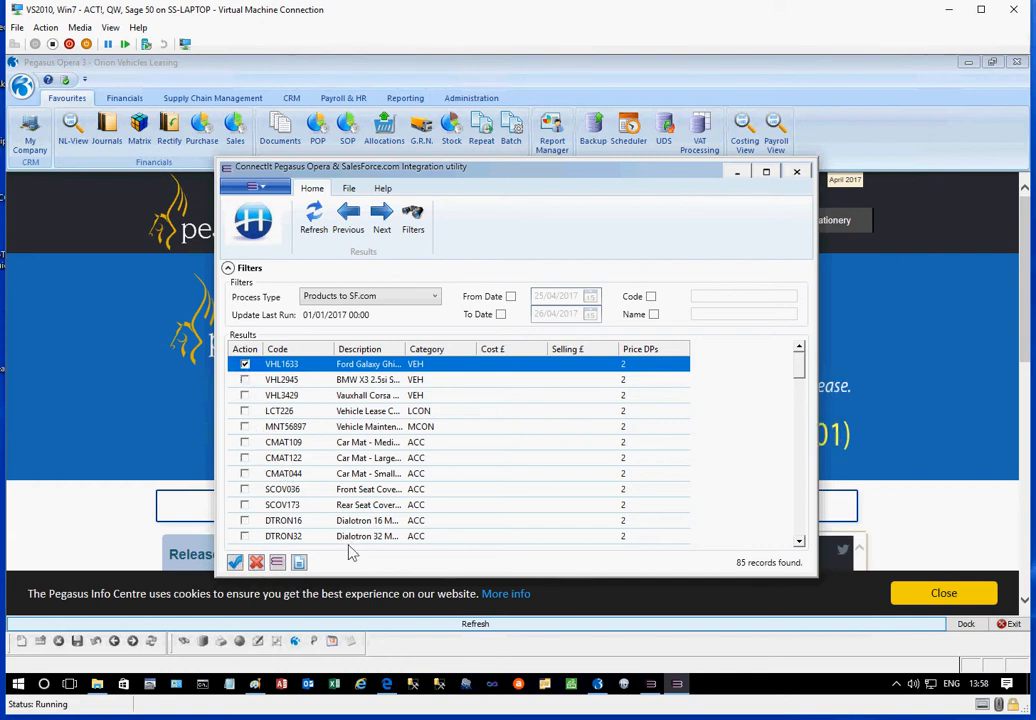
left_click(235, 562)
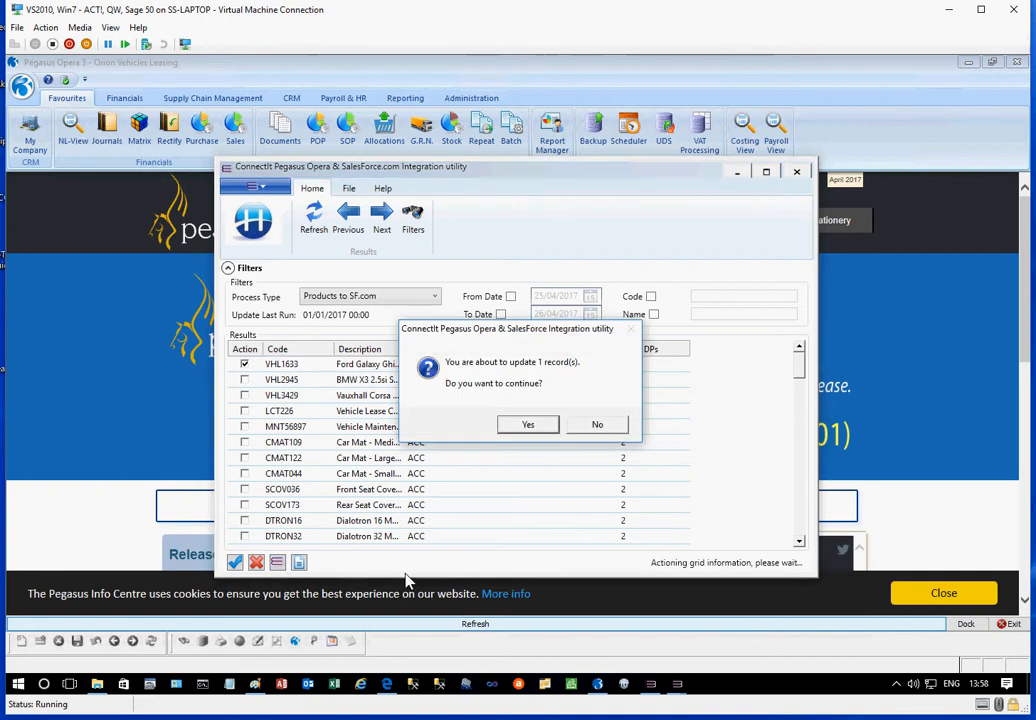
left_click(528, 425)
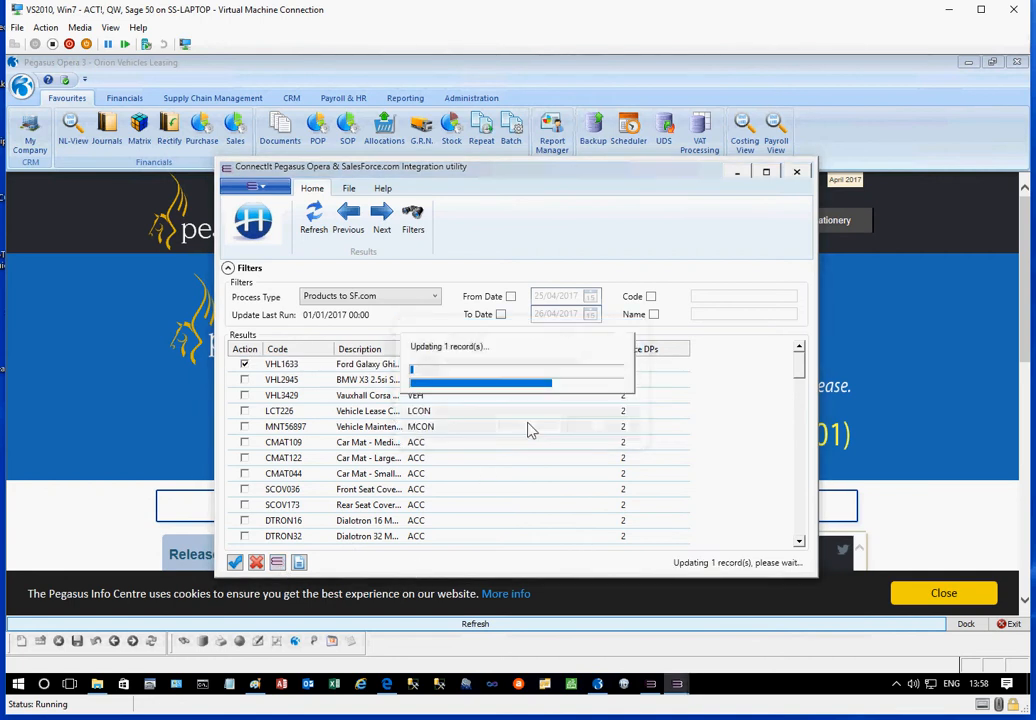
left_click(610, 424)
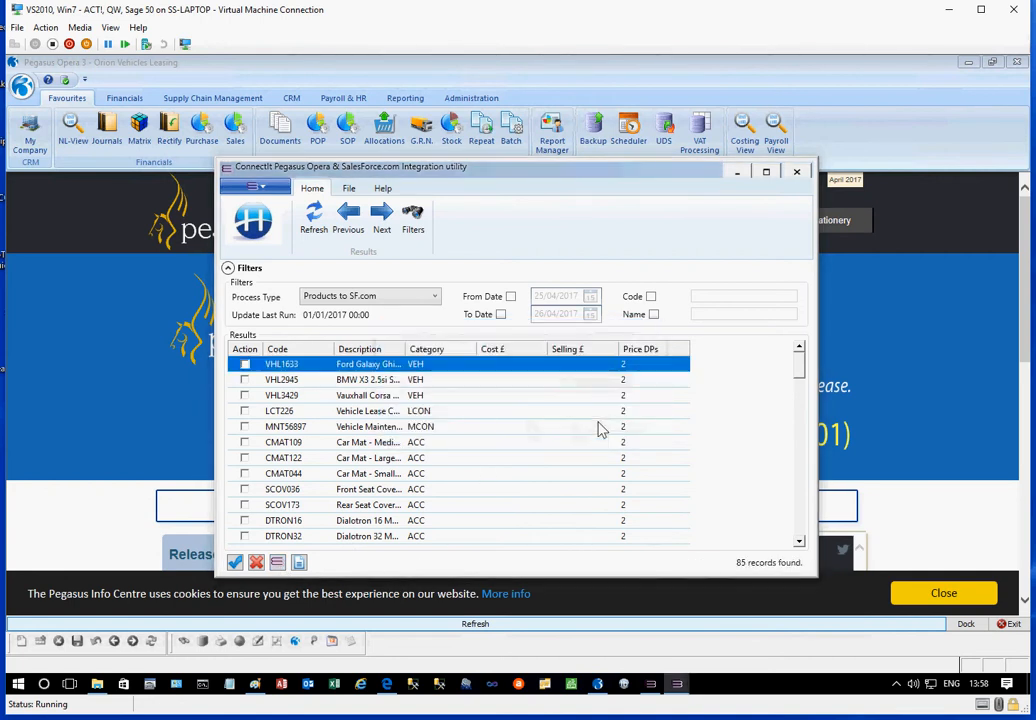
Switch to Salesforce and reload the All Products list to check for the transferred product
left_click(387, 684)
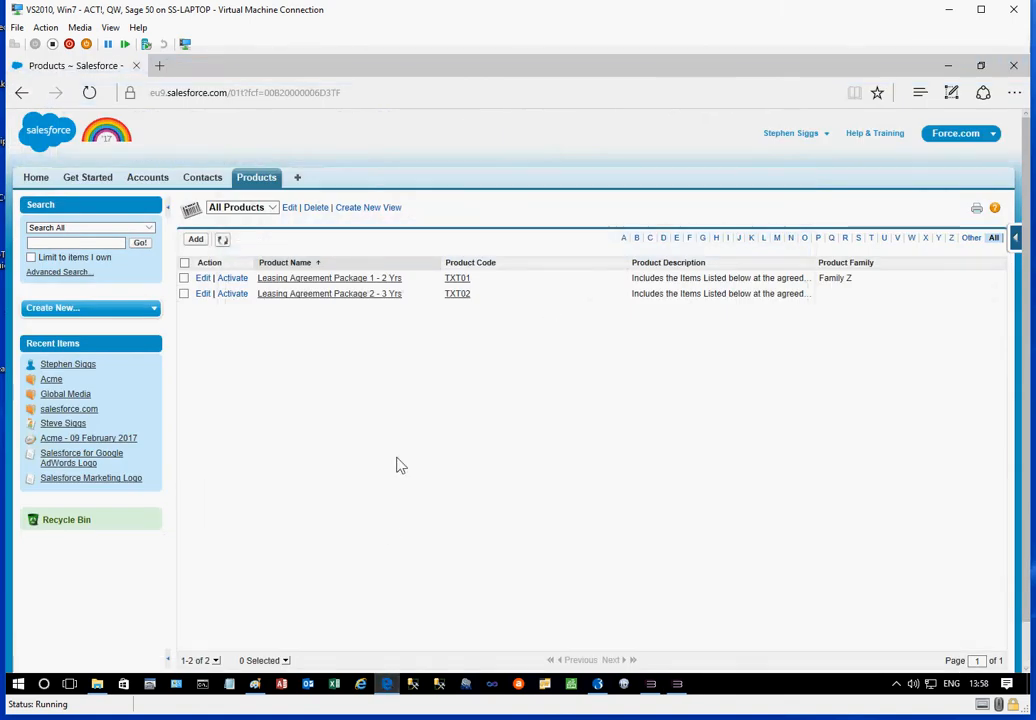
key("F5")
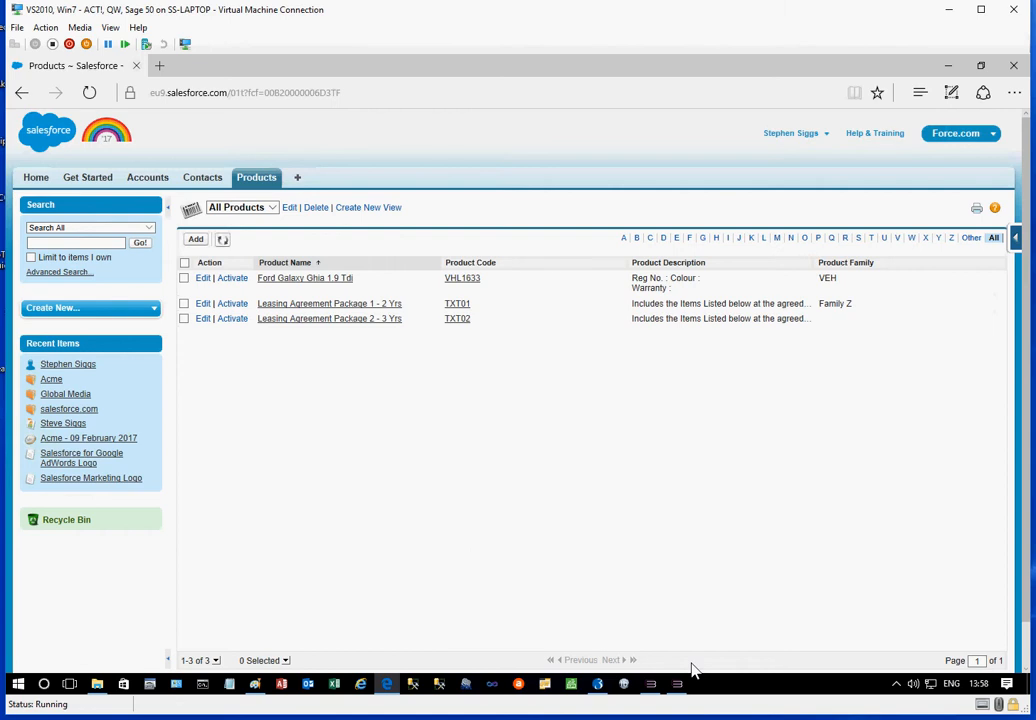
Switch to ConnectIt Configuration and examine the SalesForce.com database structure, including the account code field
left_click(651, 685)
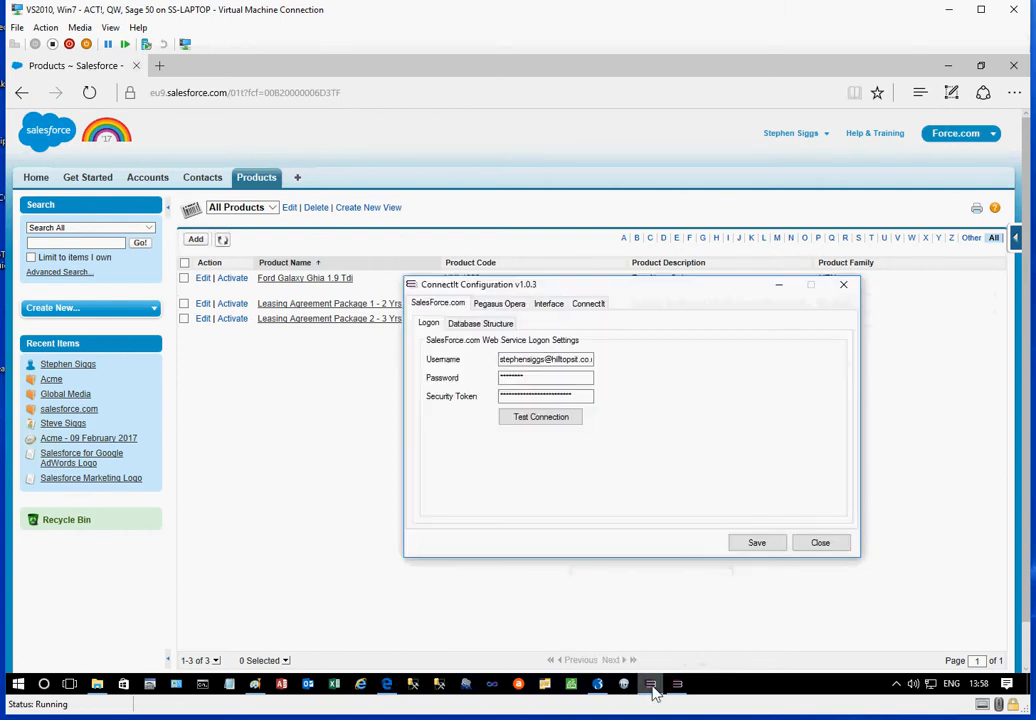
left_click_drag(640, 295, 422, 175)
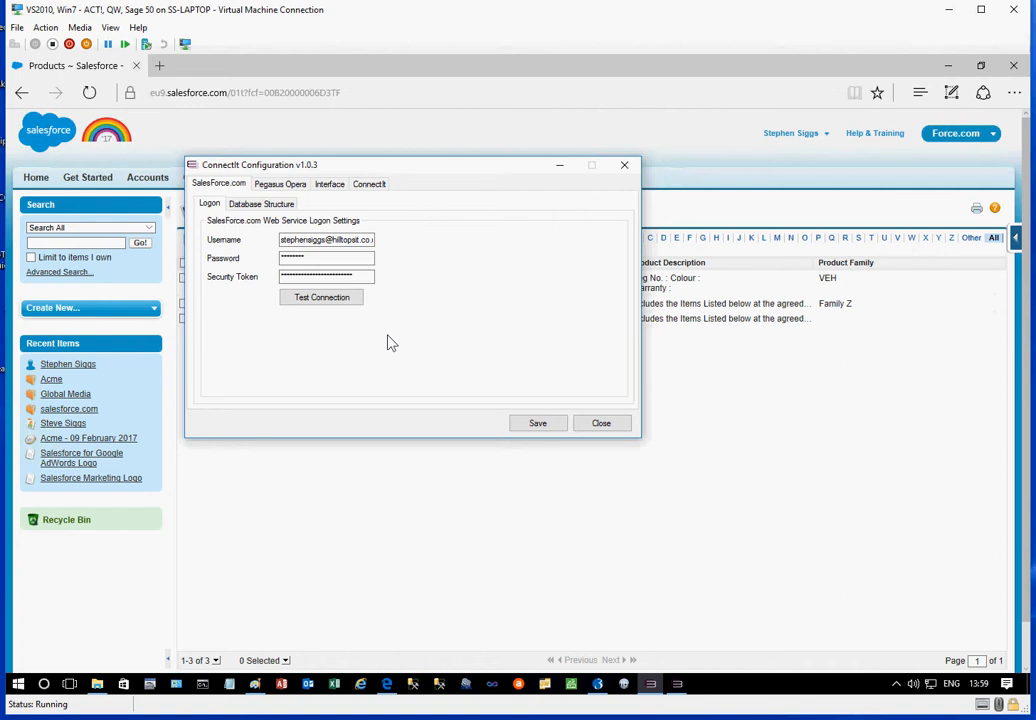
left_click(240, 203)
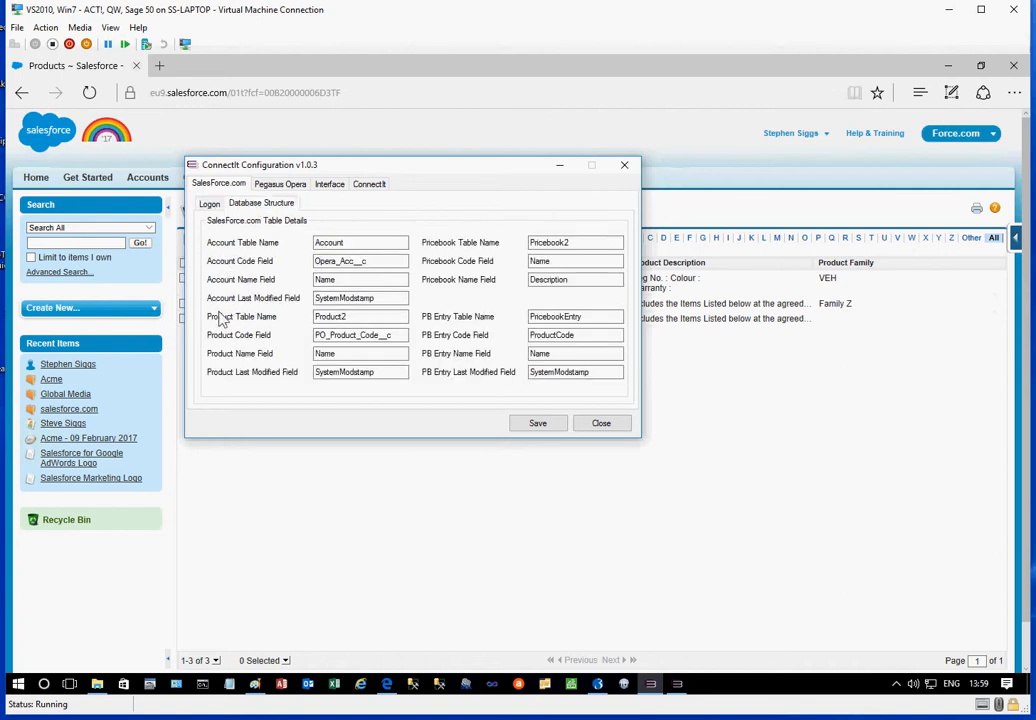
double_click(358, 266)
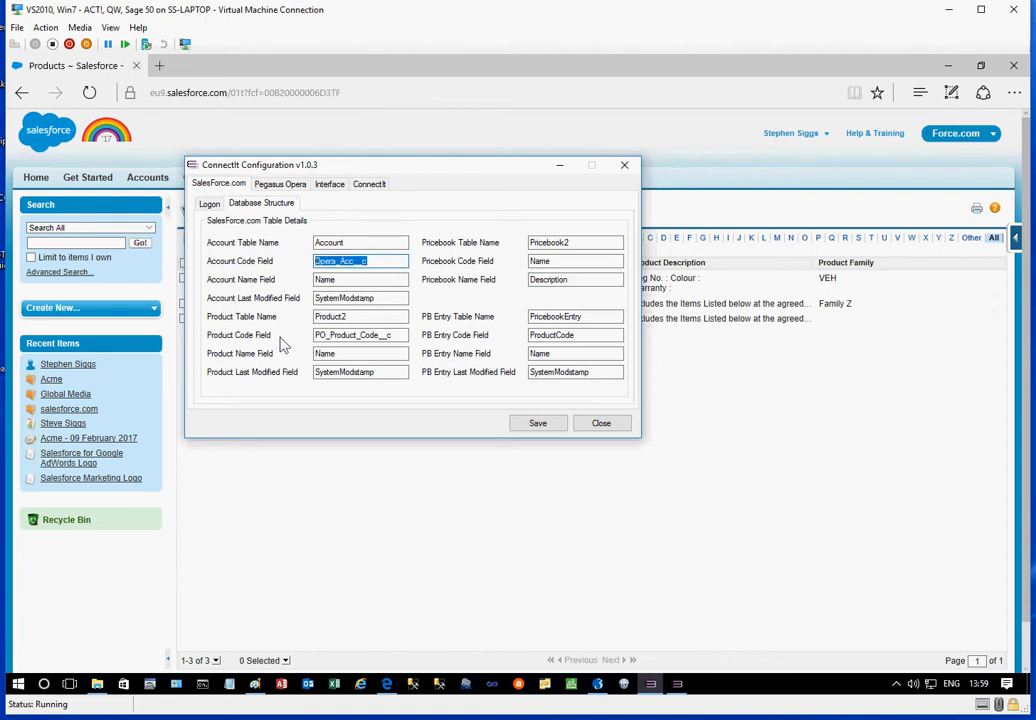
Examine the product code field and its suffix in the SalesForce.com table details
left_click_drag(404, 338, 239, 344)
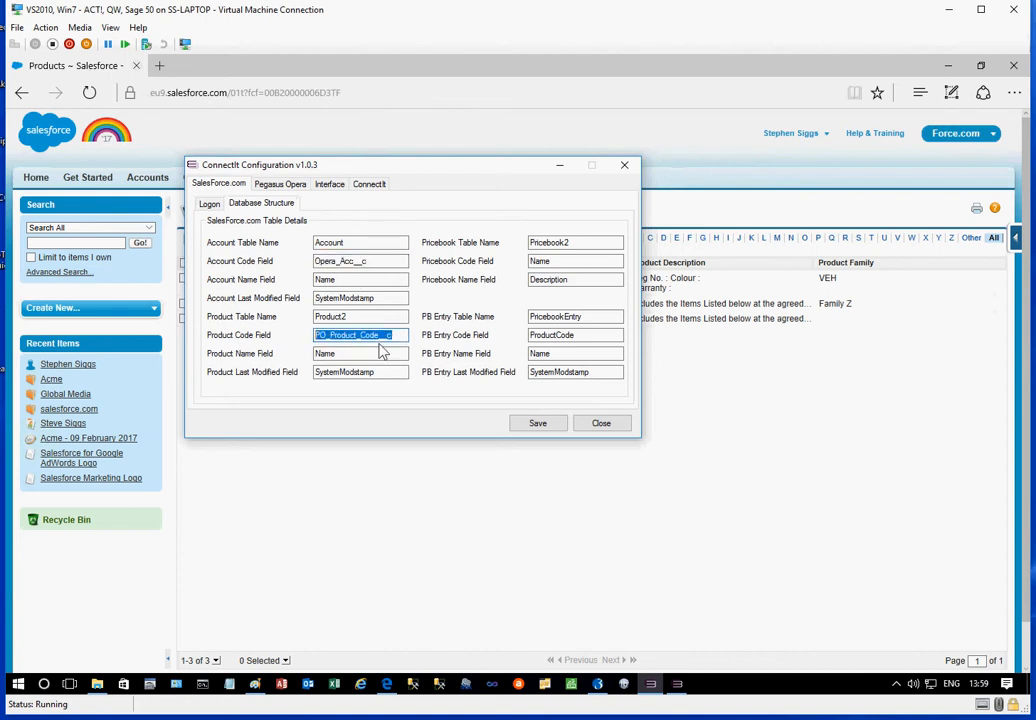
left_click_drag(381, 340, 432, 342)
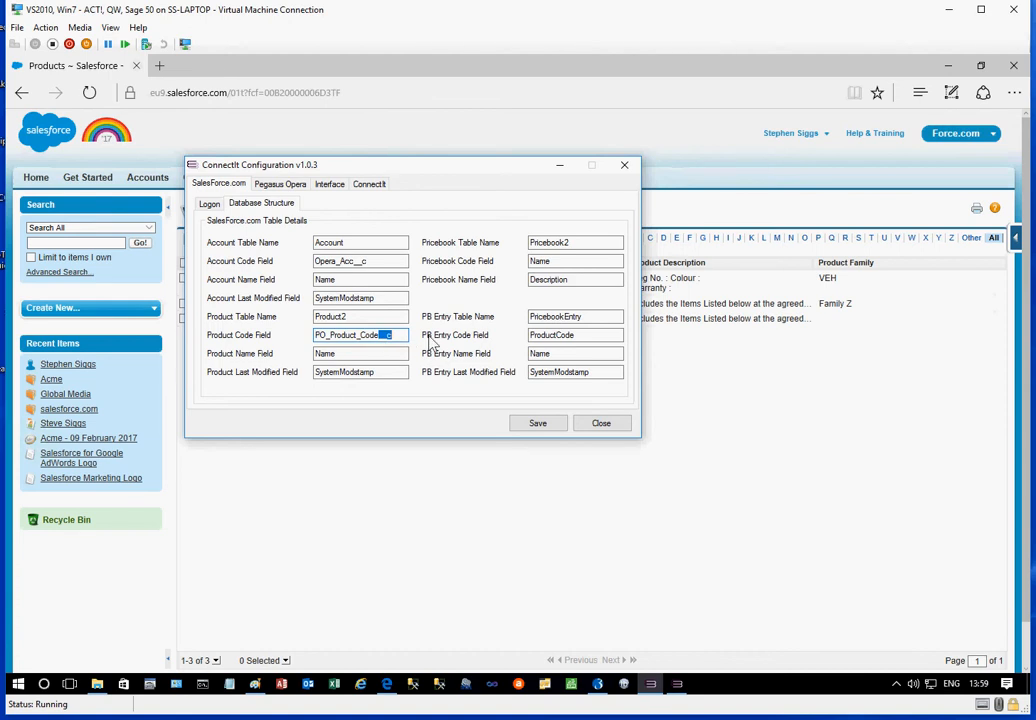
Review the Pegasus Opera settings: the edition and format choices, connection file, database structure and login details
left_click(280, 185)
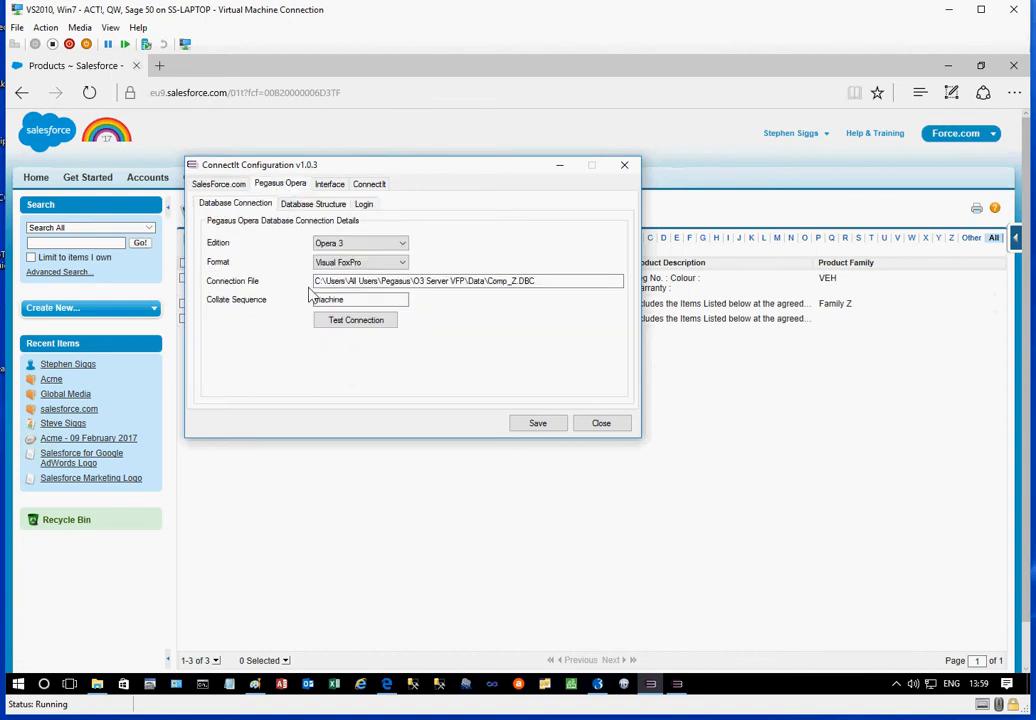
left_click(405, 248)
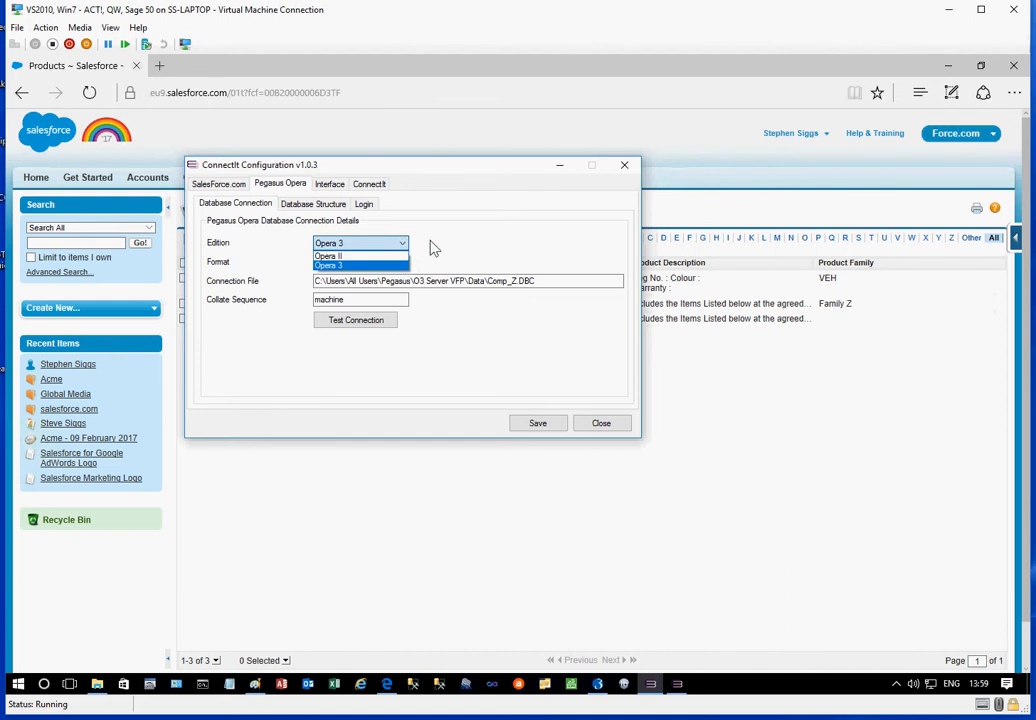
left_click(417, 266)
left_click(403, 263)
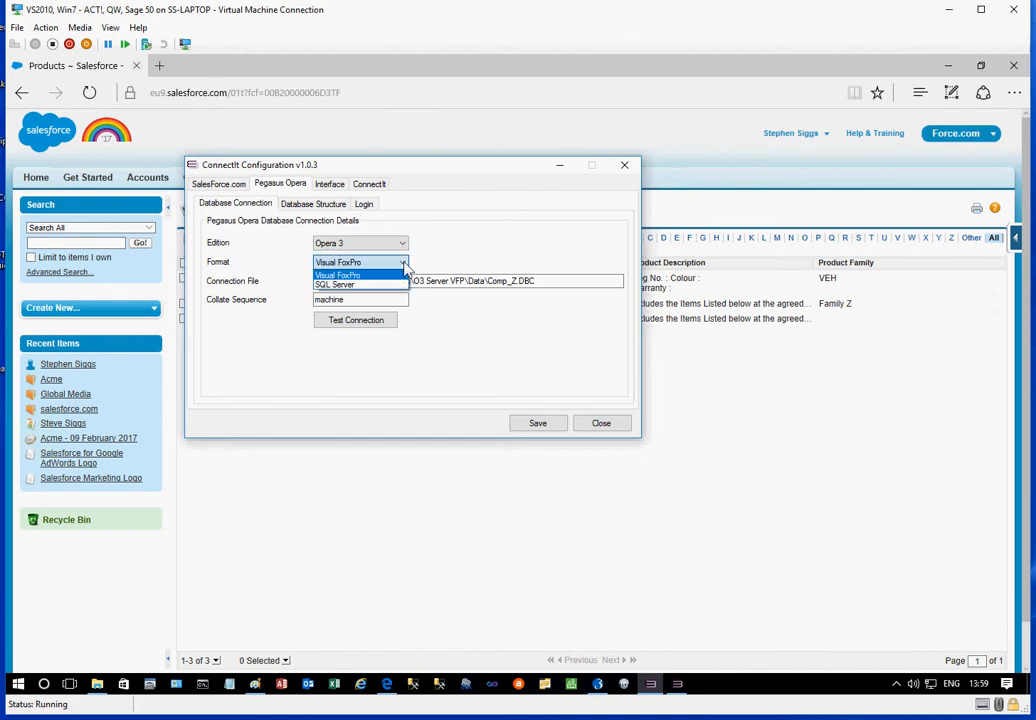
left_click(458, 248)
left_click_drag(566, 284, 266, 284)
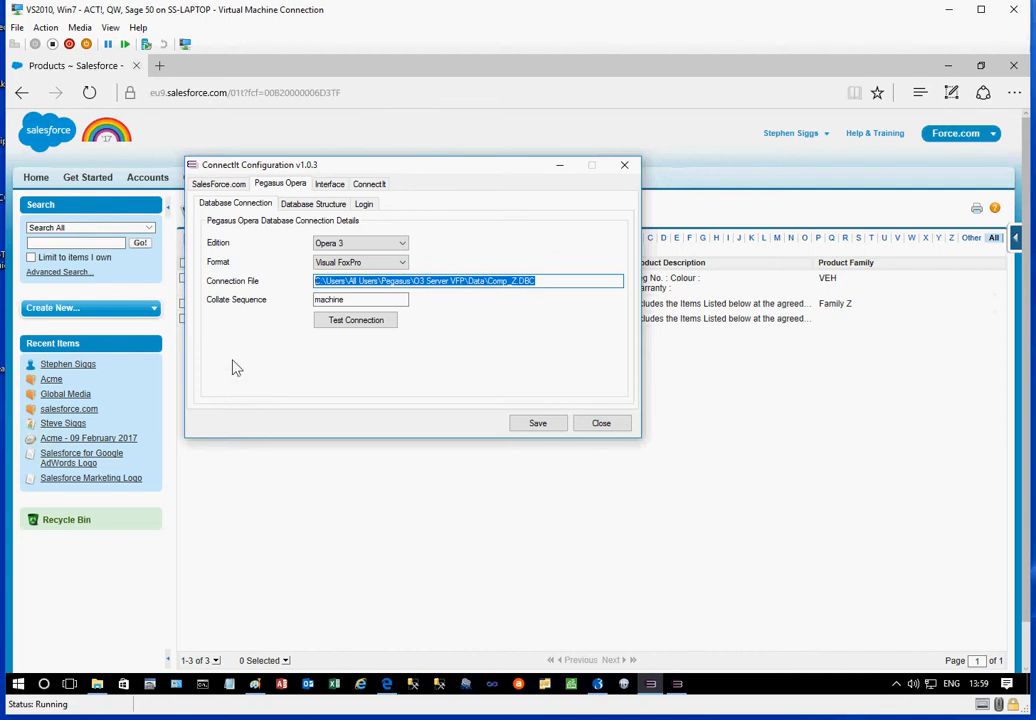
left_click(322, 205)
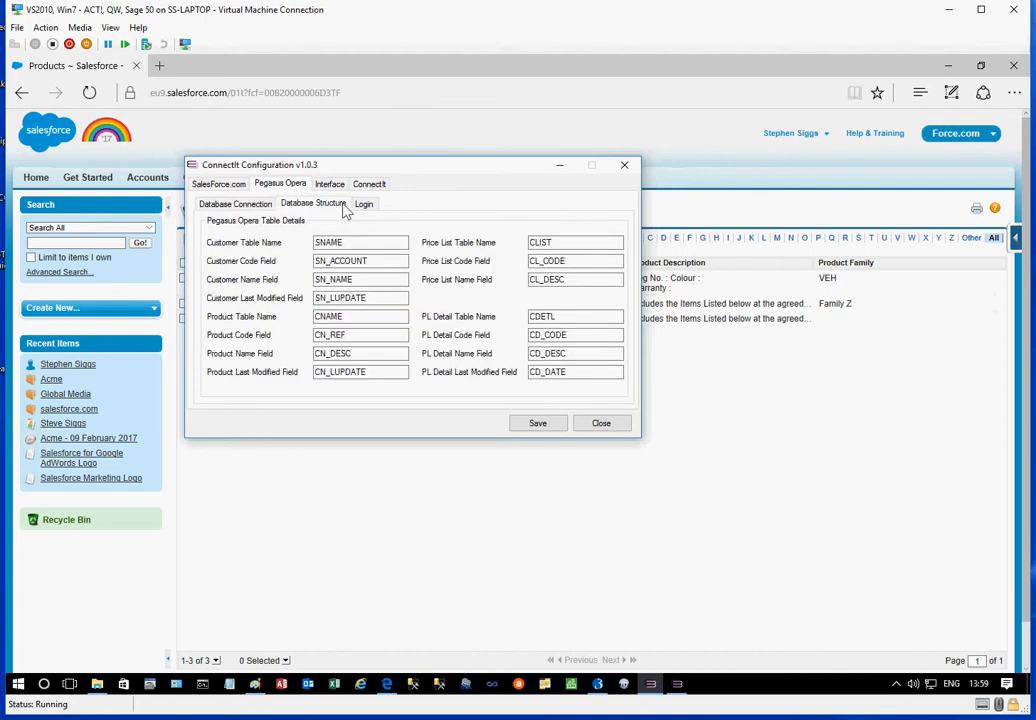
left_click(367, 206)
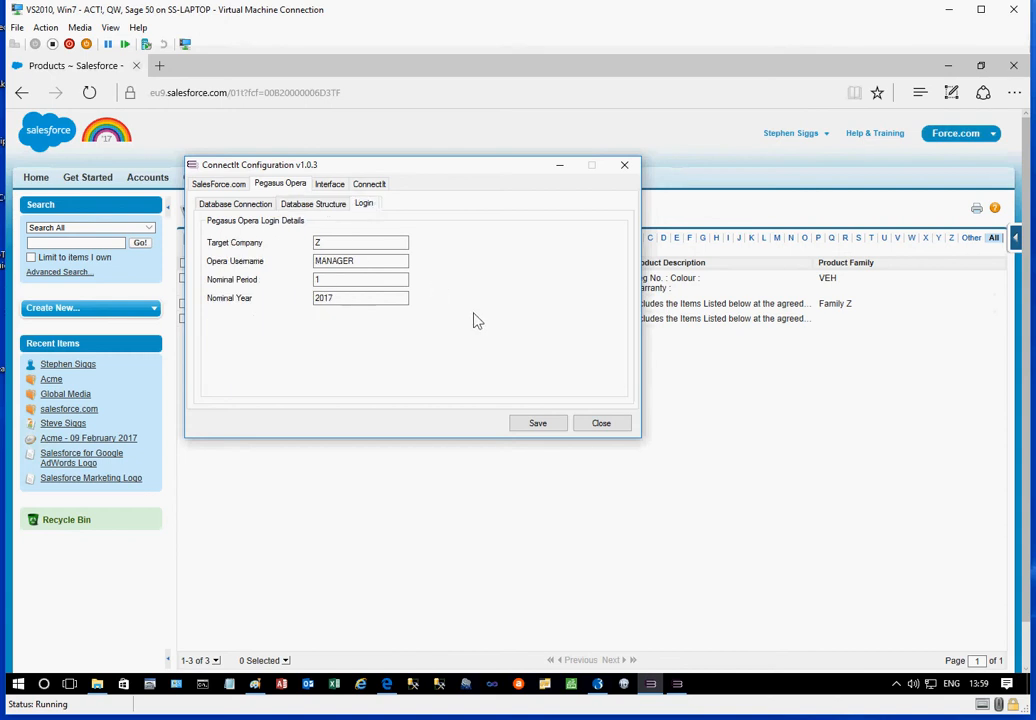
Place the integration utility beside the configuration window and review the interface grid settings for customers, products and product prices
left_click(330, 189)
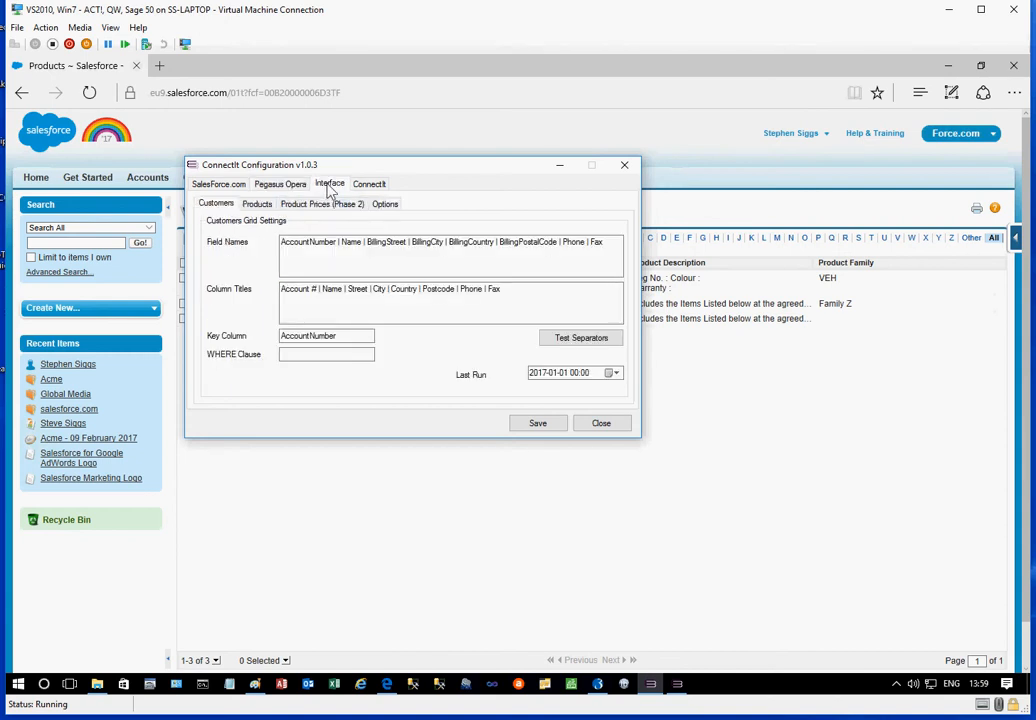
left_click(677, 684)
left_click_drag(473, 175, 645, 178)
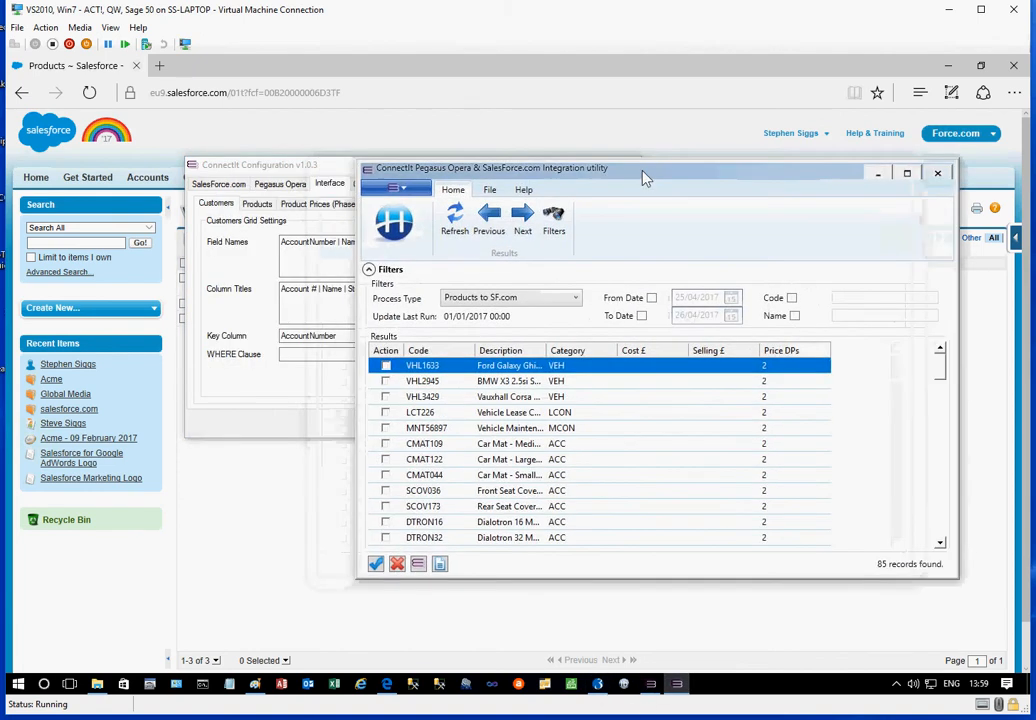
left_click_drag(258, 167, 188, 150)
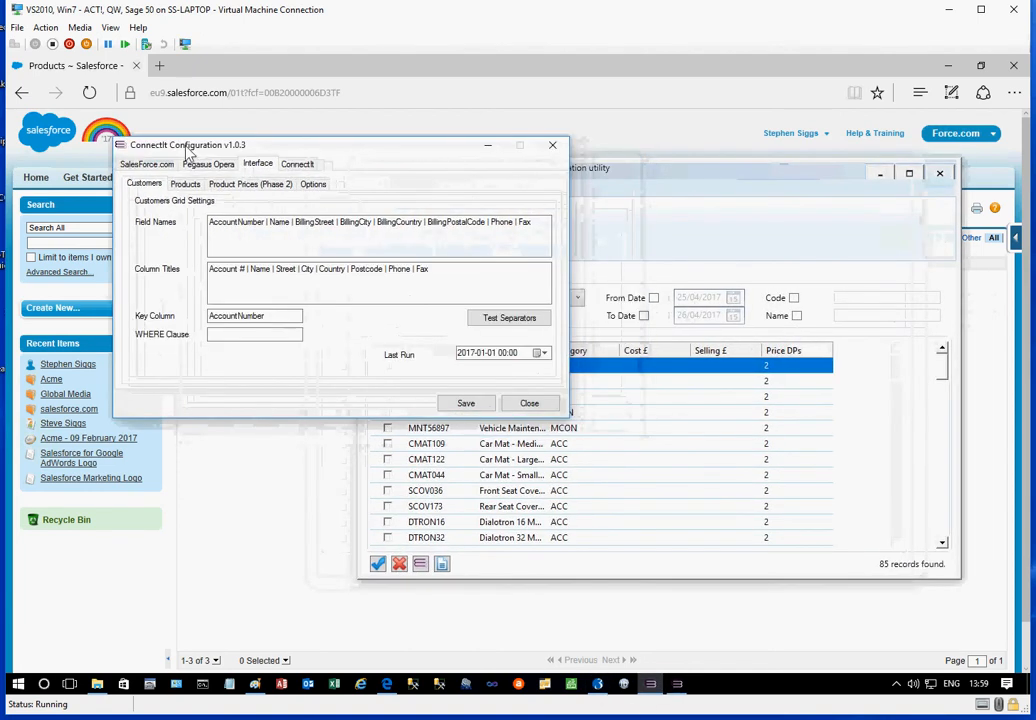
left_click(185, 184)
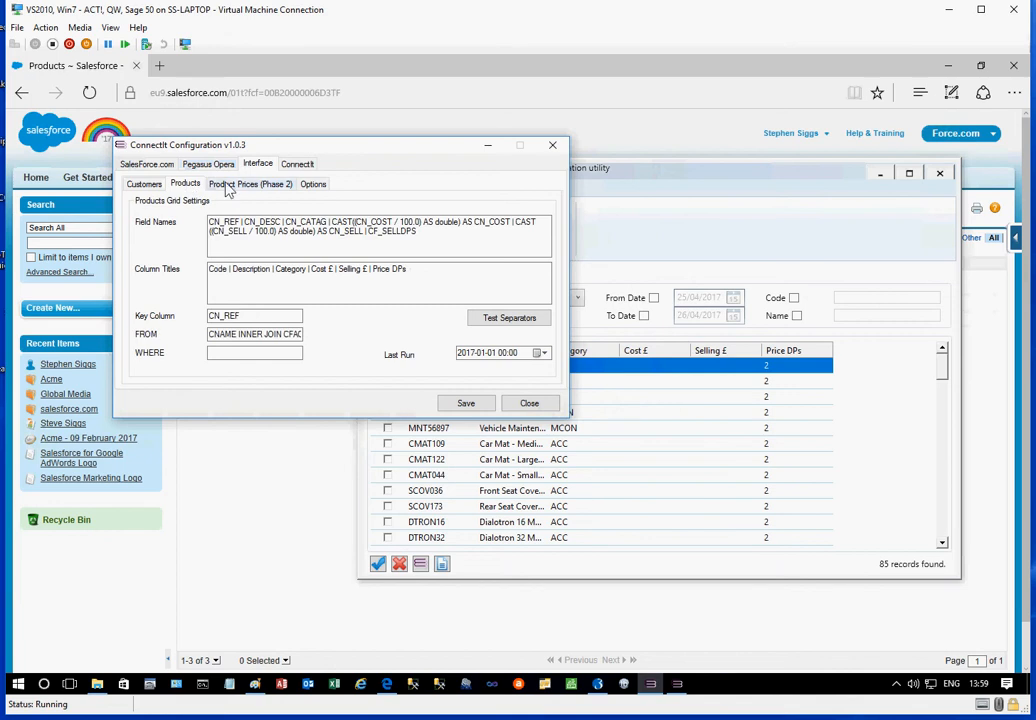
left_click(234, 186)
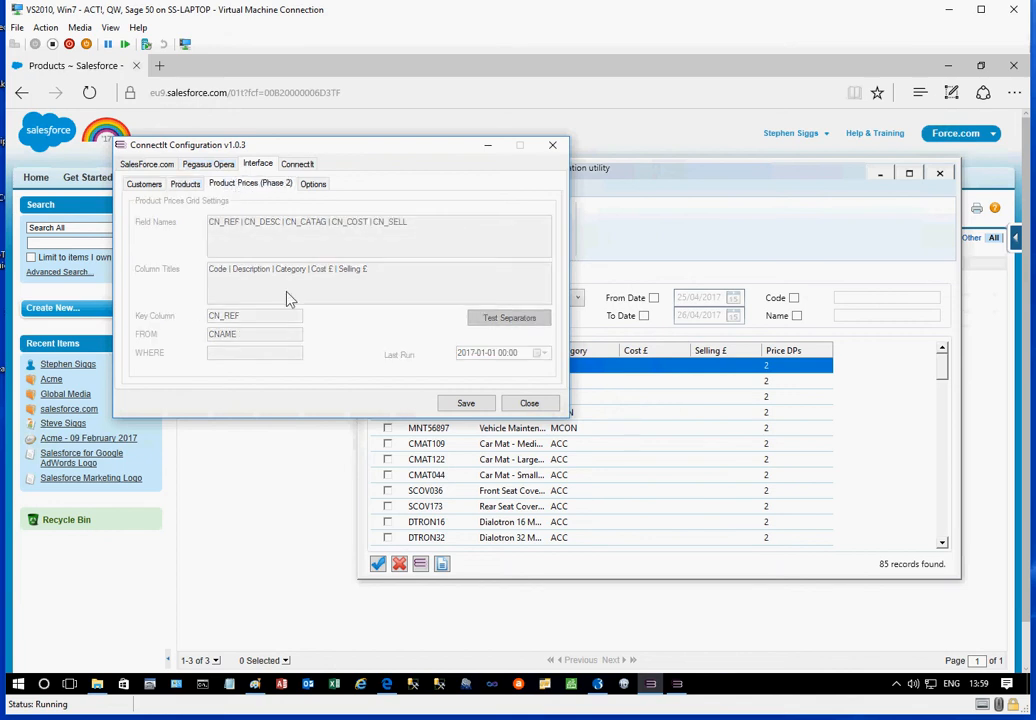
Examine the ConnectIt source and destination field mappings used for creating customer records, reading through the whole source list
left_click(296, 164)
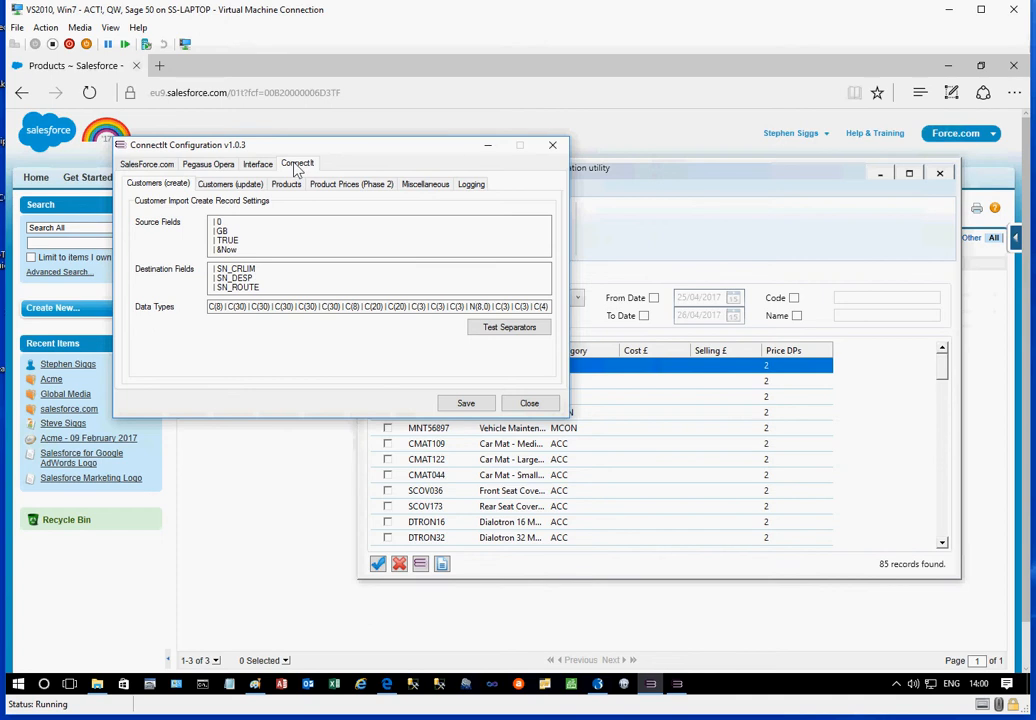
left_click_drag(278, 246, 200, 192)
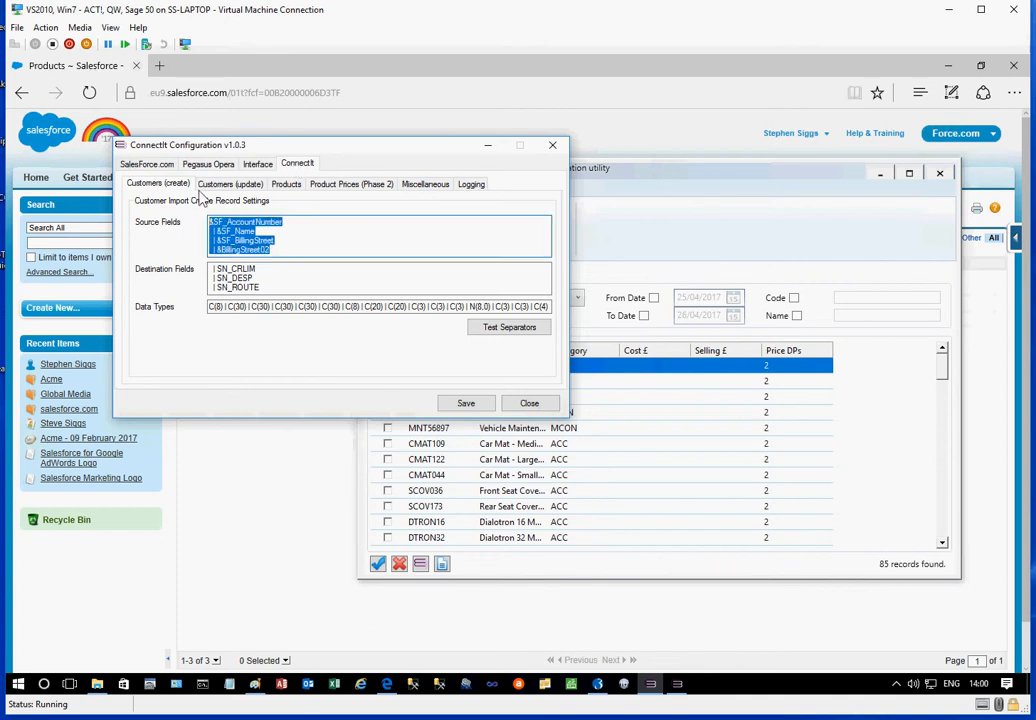
left_click_drag(290, 282, 188, 256)
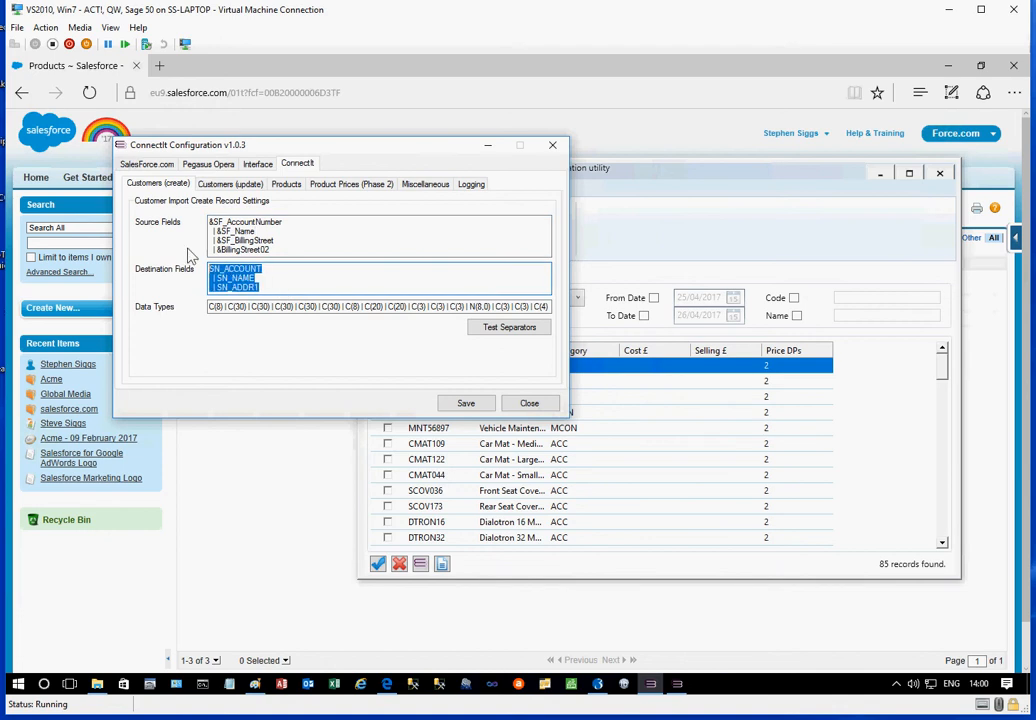
left_click(294, 245)
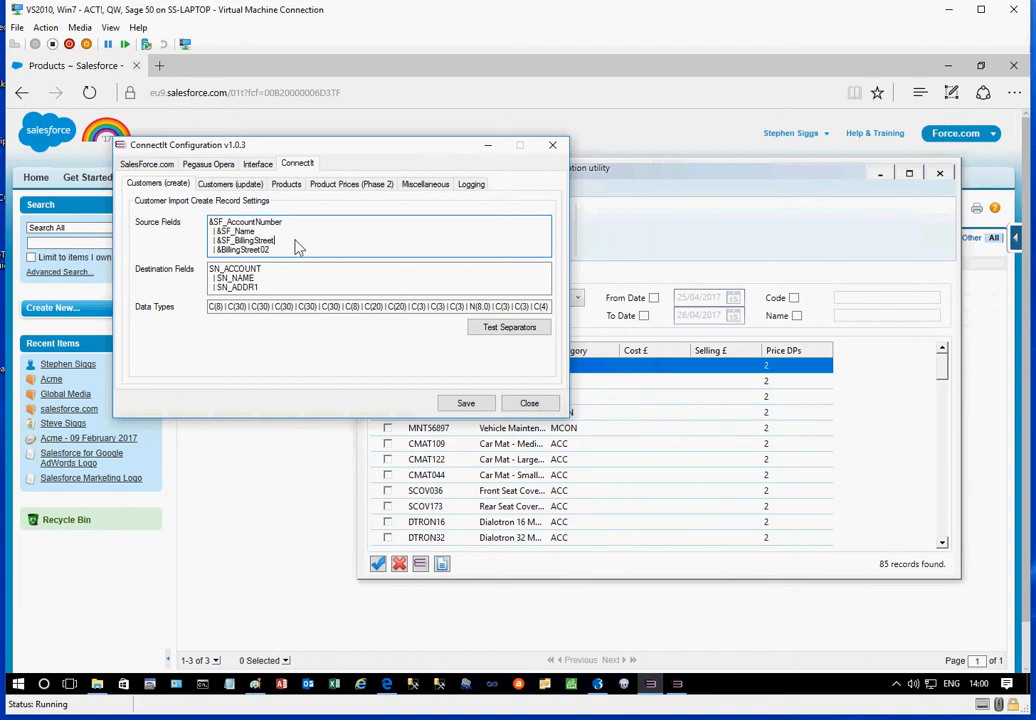
key("Down")
key("Down")
key("Down")
key("Down")
key("Down")
key("Down")
key("Down")
key("Down")
key("Down")
key("Down")
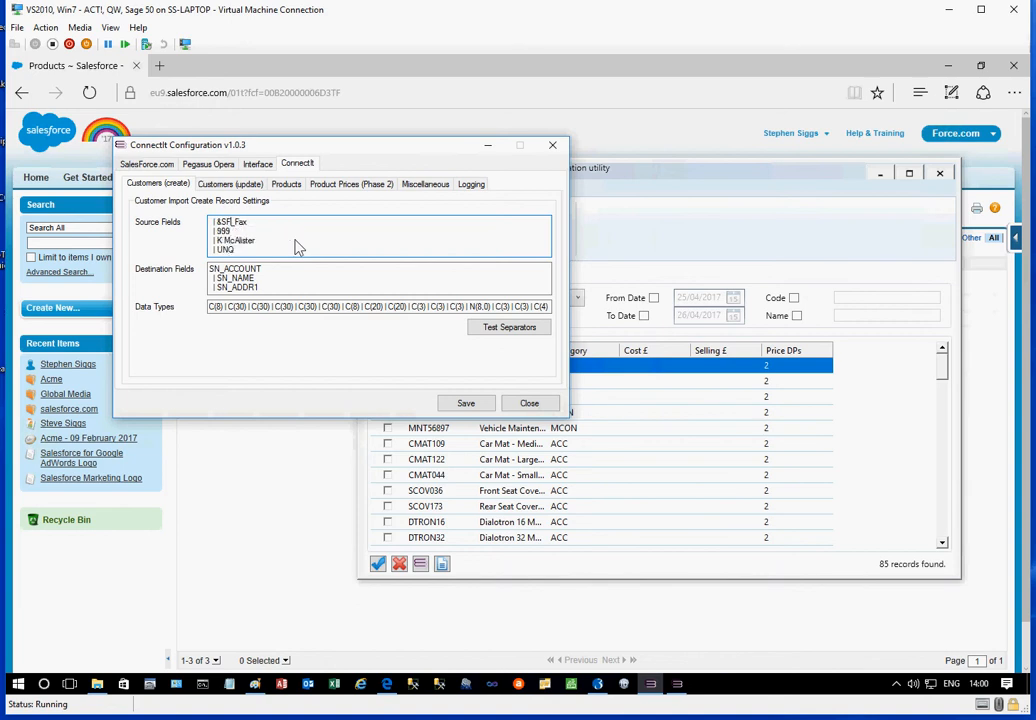
key("Left")
key("Left")
key("Down")
key("Down")
key("Down")
key("Down")
key("Down")
key("Up")
key("Up")
key("Up")
key("Up")
key("Down")
key("Down")
key("Down")
key("Down")
key("Down")
key("Down")
key("Up")
key("Up")
key("Down")
key("Down")
key("Down")
key("Down")
key("Down")
Examine the source fields mapped for updating existing customer records
left_click(233, 185)
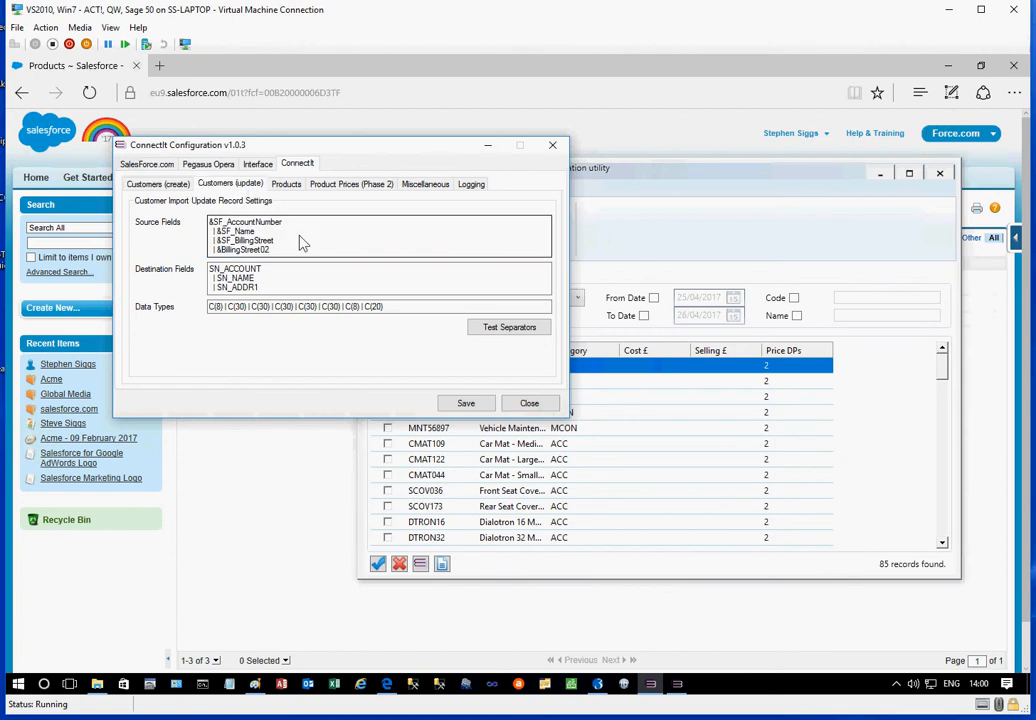
key("Down")
key("Down")
key("Down")
key("Down")
key("Down")
key("Down")
key("Down")
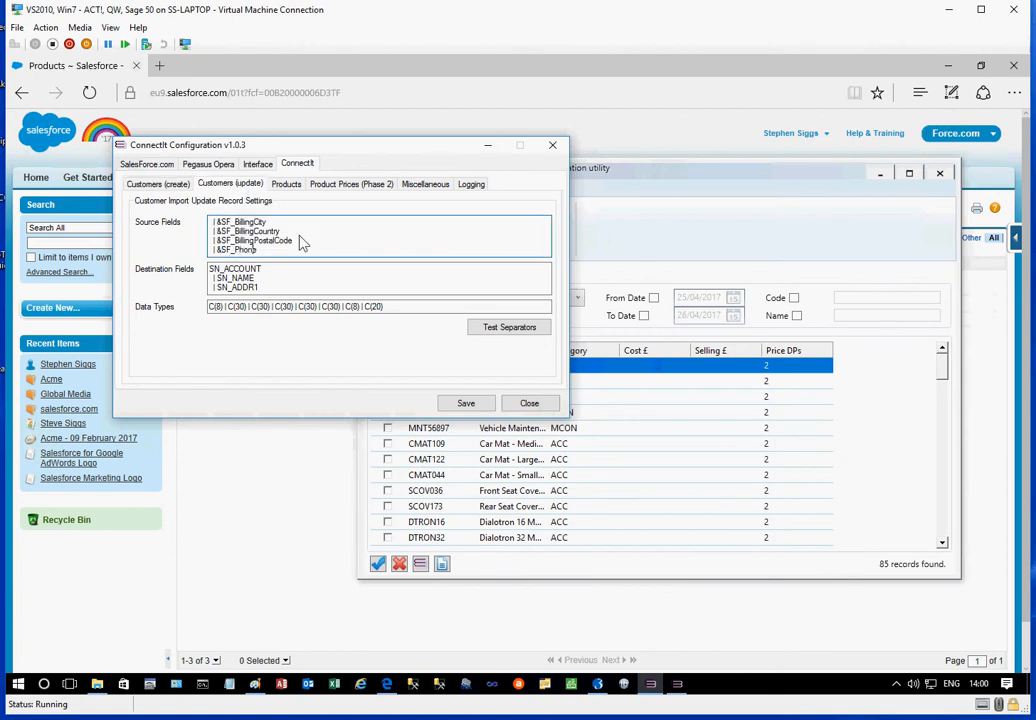
key("Up")
key("Up")
key("Up")
key("Up")
key("Up")
key("Up")
key("Up")
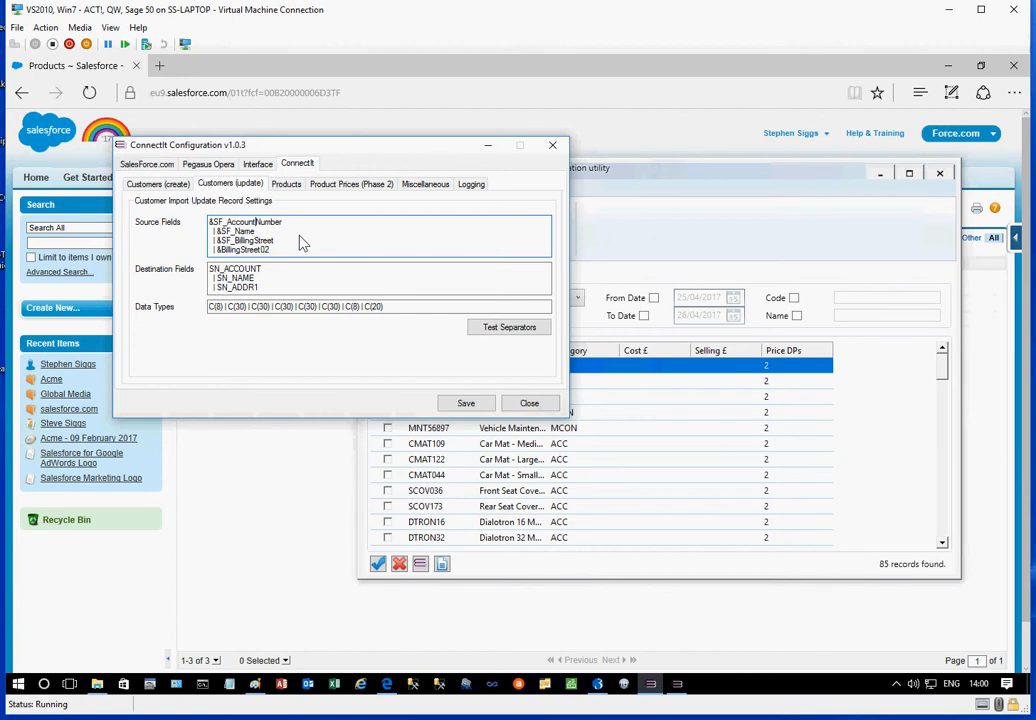
Return to the customer creation mapping and review its source fields again from the end of the list upward
left_click(165, 184)
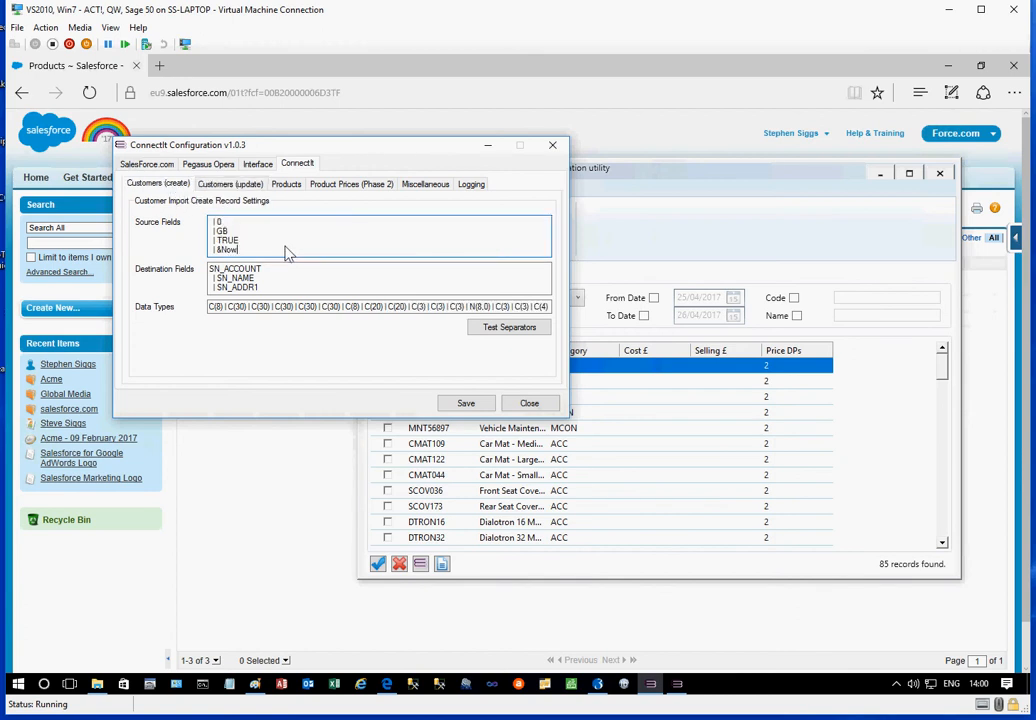
key("Up")
key("Up")
key("Up")
key("Up")
key("Up")
key("Up")
key("Up")
key("Up")
key("Up")
key("Up")
Examine the source and destination fields of the ConnectIt product export settings, followed by the Phase 2 product price settings
left_click(288, 185)
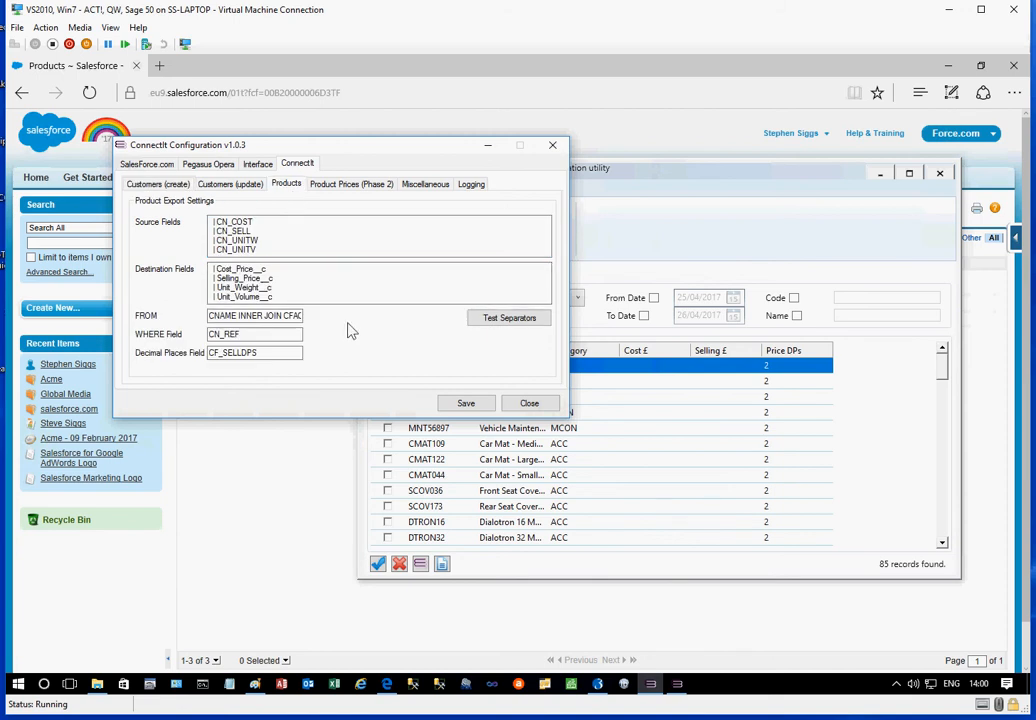
left_click(311, 235)
key("Up")
key("Up")
key("Up")
key("Up")
key("Up")
key("Up")
key("Up")
key("Up")
key("Down")
key("Down")
key("Down")
key("Down")
left_click(300, 285)
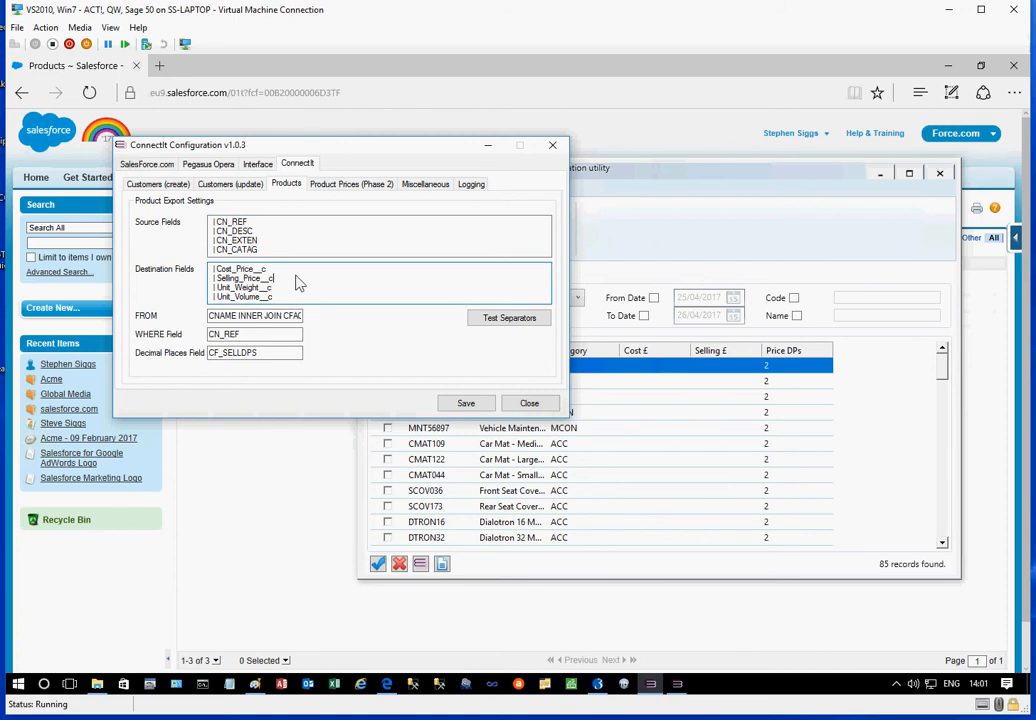
key("Up")
key("Up")
key("Up")
key("Up")
key("Up")
key("Up")
key("Up")
key("Down")
key("Down")
key("Down")
key("Down")
key("Down")
key("Down")
left_click(346, 190)
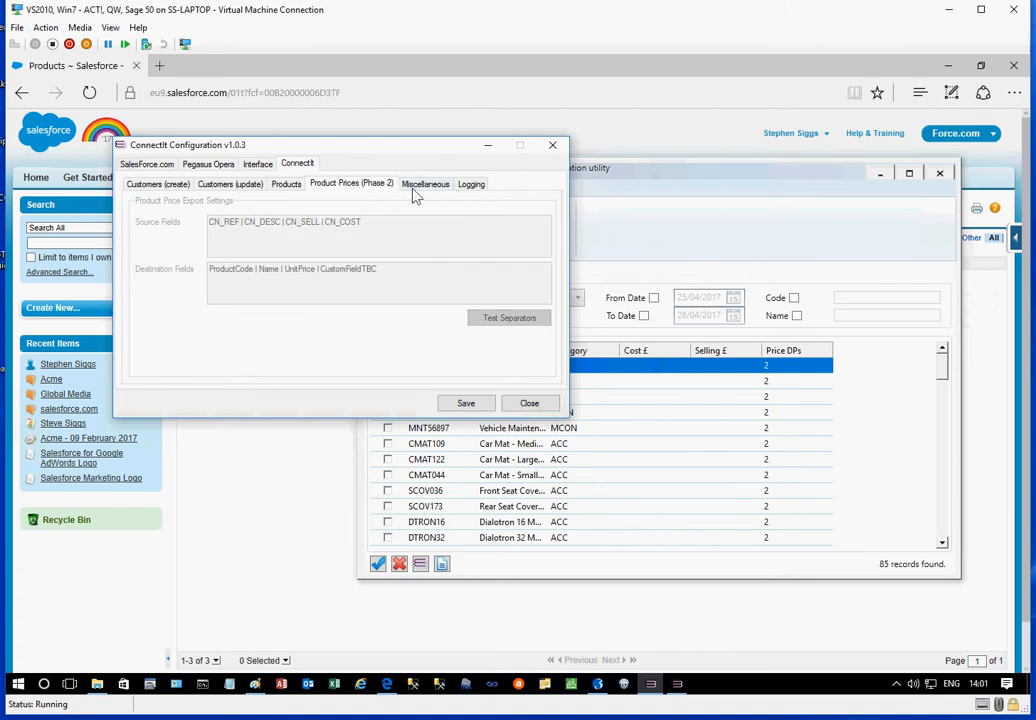
Review the ConnectIt interface options, including the setting for automatically running information transfers
left_click(259, 166)
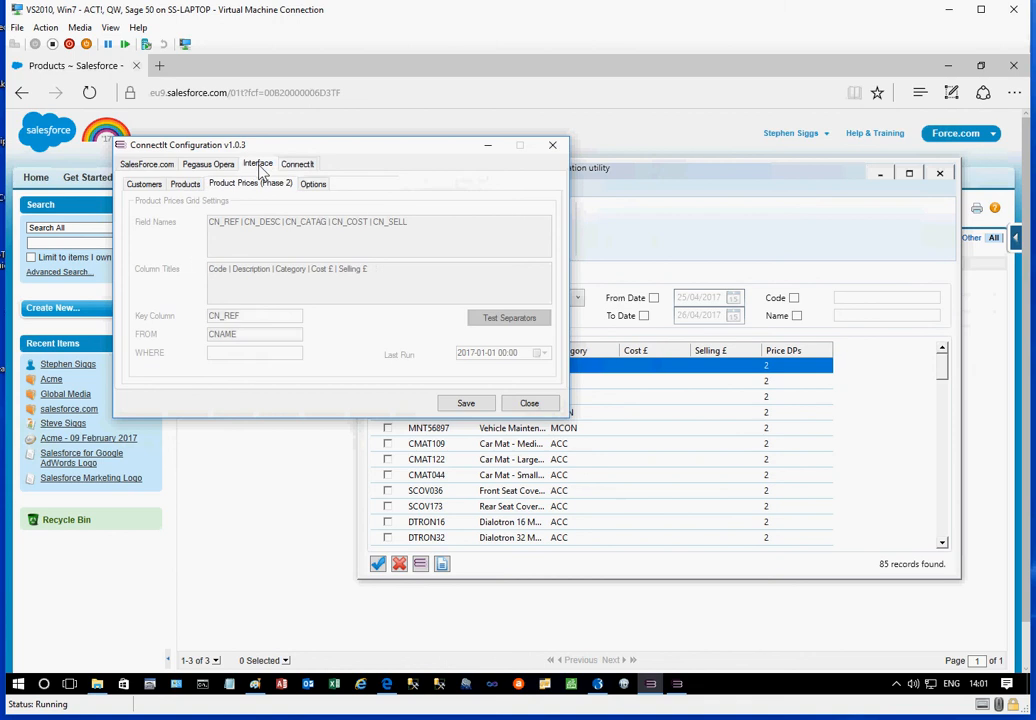
left_click(312, 187)
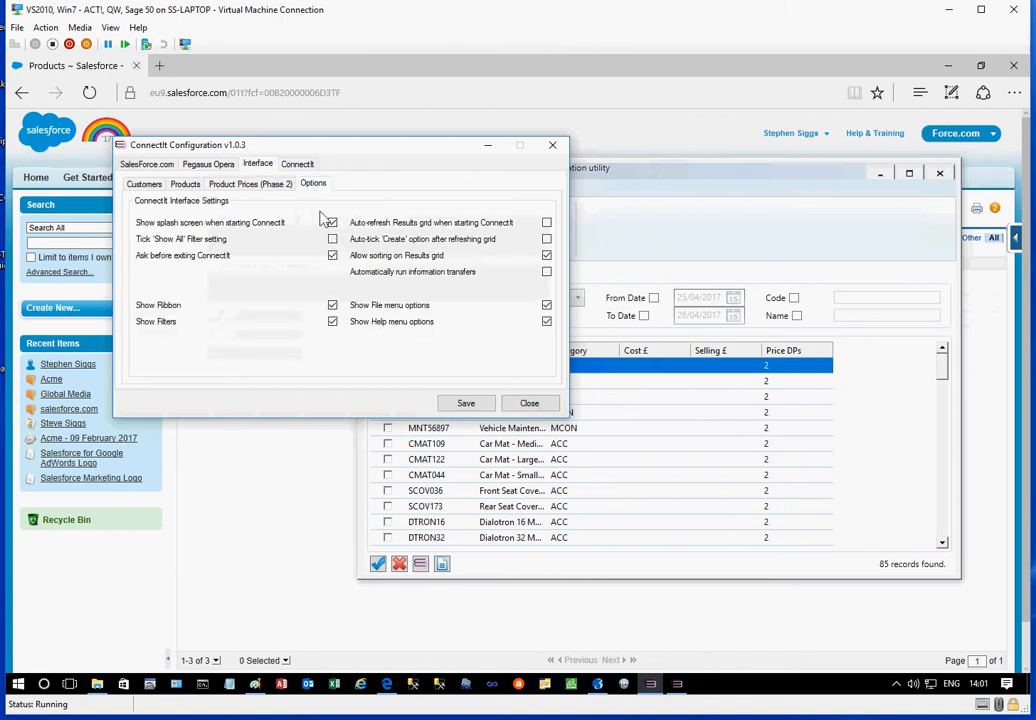
left_click(426, 280)
left_click(429, 280)
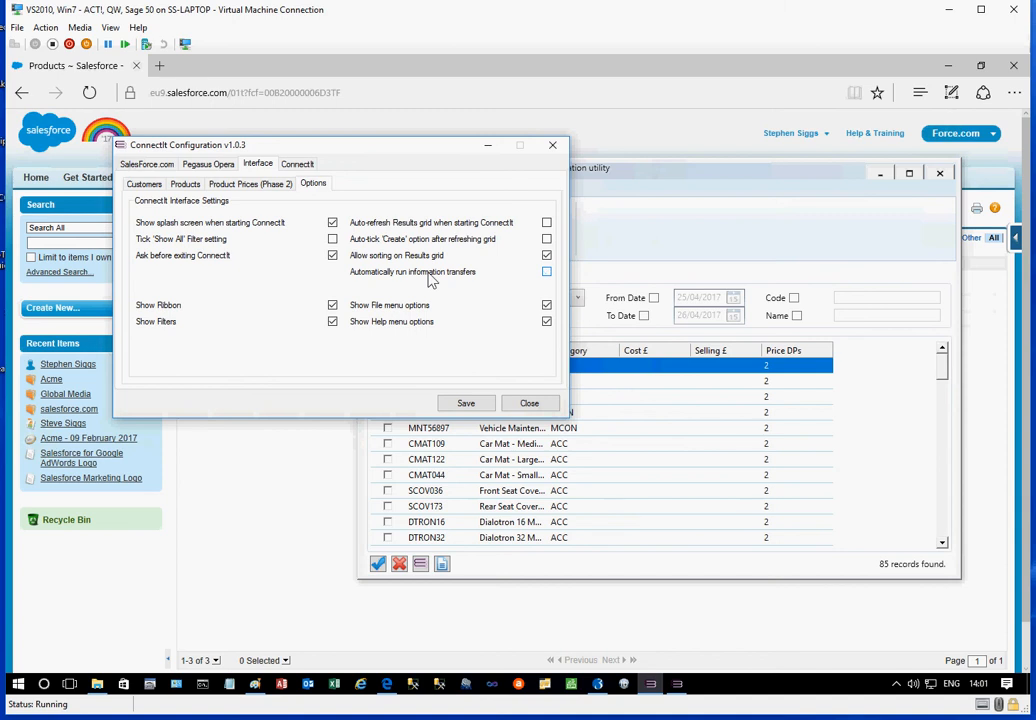
left_click(429, 280)
Bring the integration utility forward, and switch to Paint to show the Contact.png information page
left_click(703, 208)
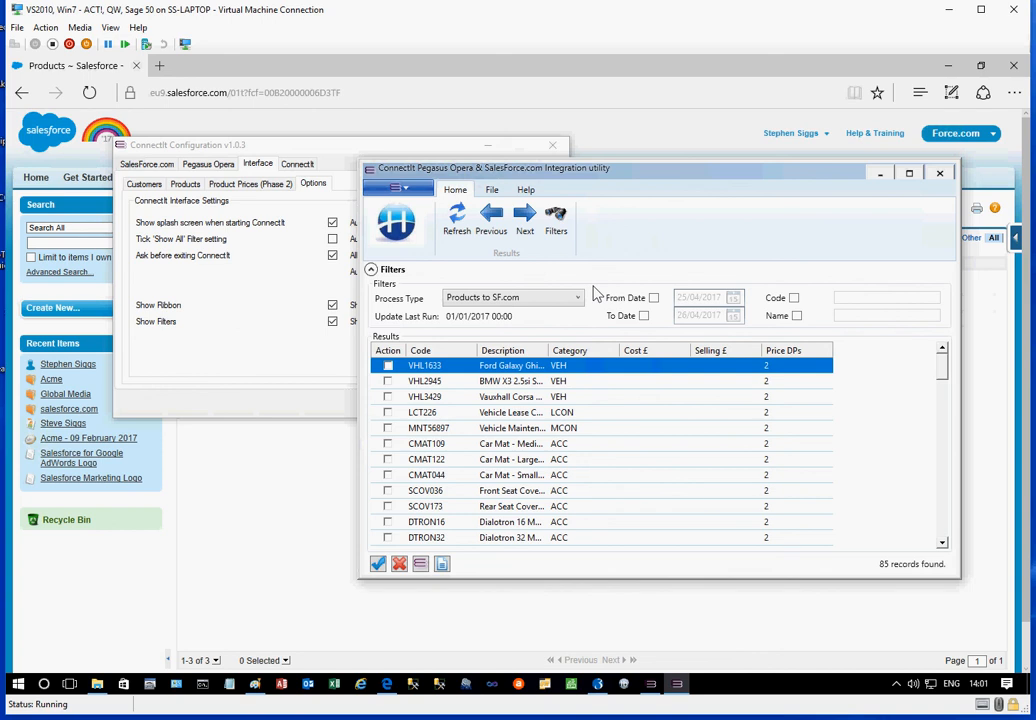
left_click(256, 686)
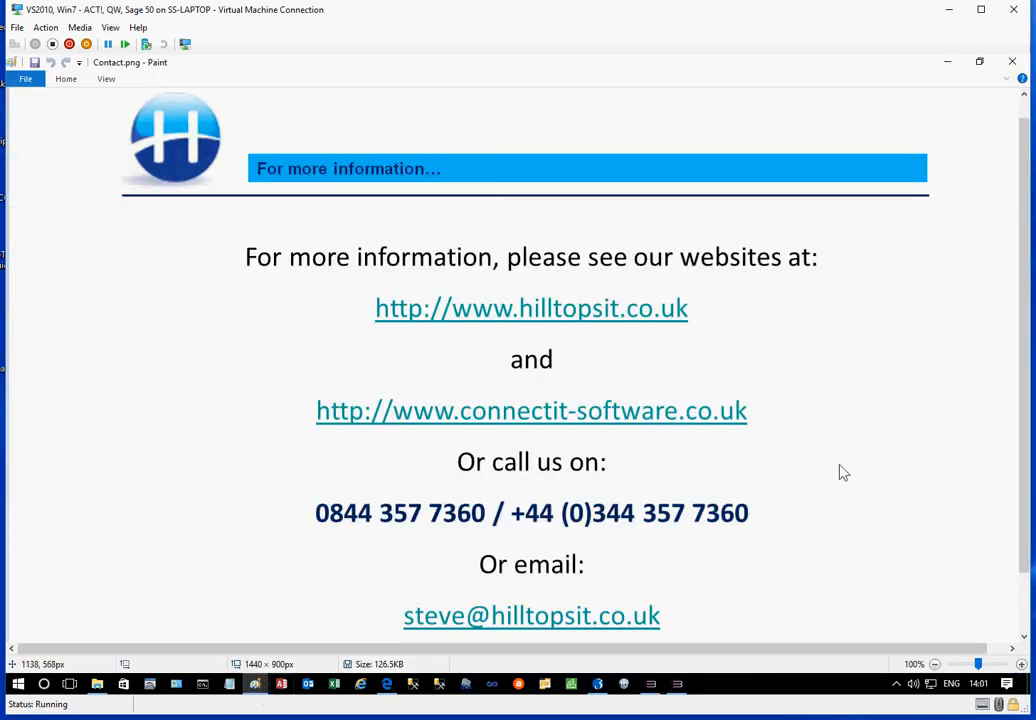